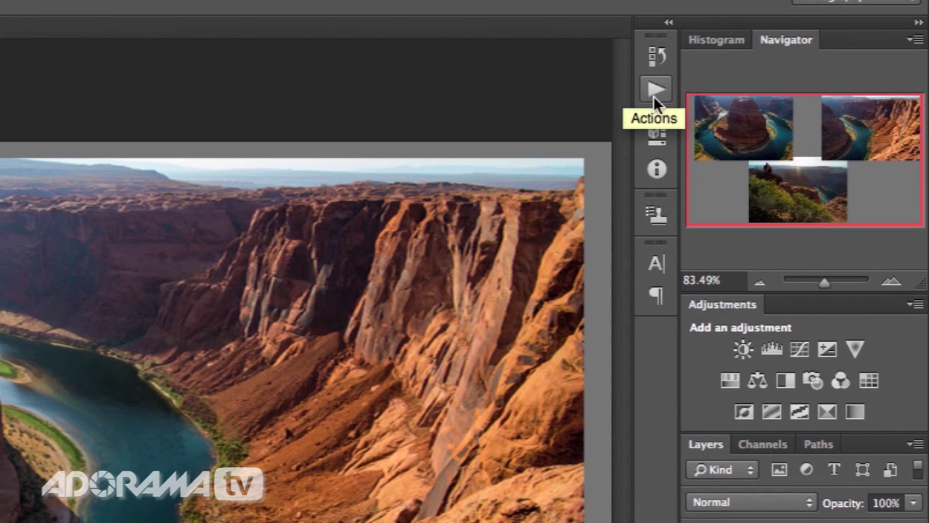
Show the Actions panel and collapse Blog Featured Image and Default Actions to reveal White Photo Border.
{"action": "left_click", "coordinate": [653, 92]}
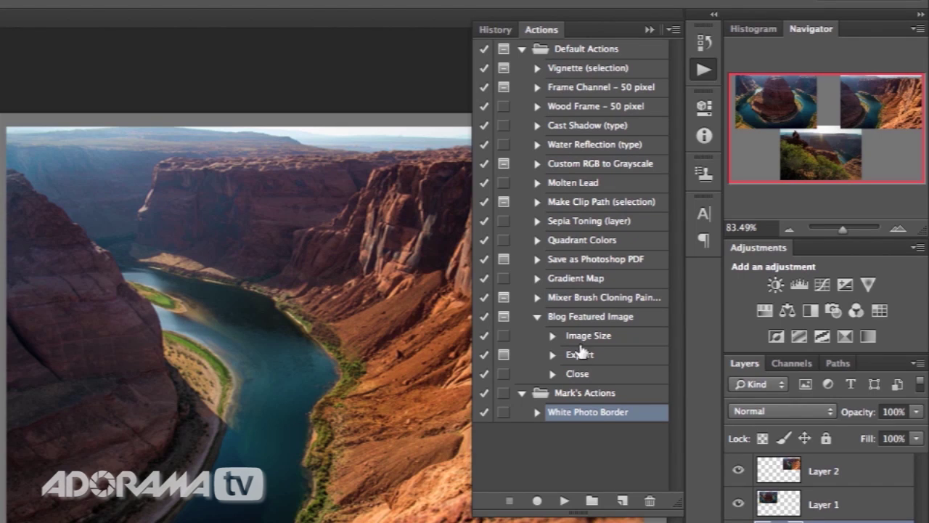
{"action": "left_click", "coordinate": [537, 317]}
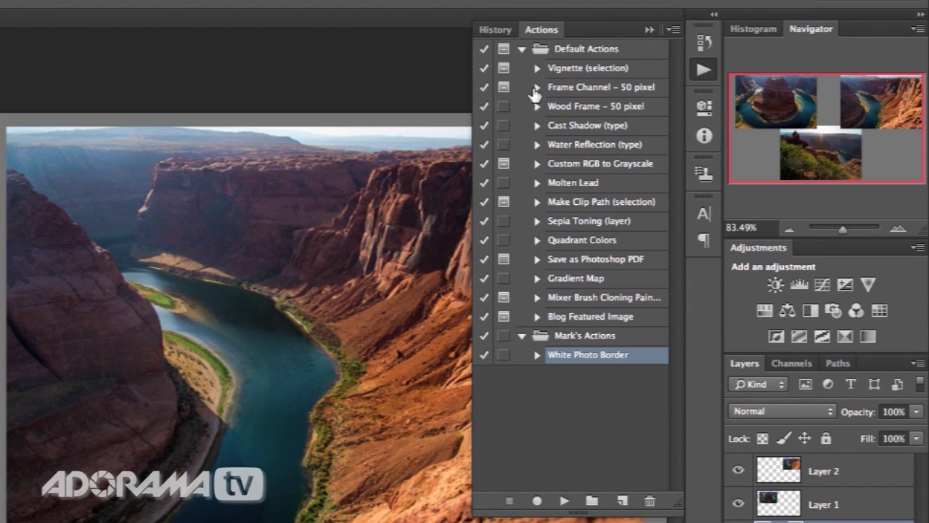
{"action": "left_click", "coordinate": [521, 50]}
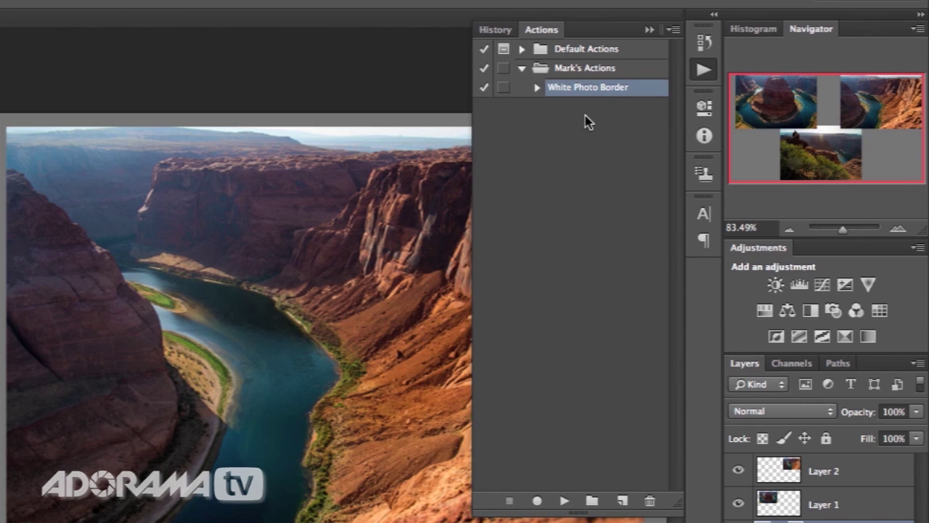
Close the Actions list and toggle each photo layer's visibility to identify the layers.
{"action": "left_click", "coordinate": [698, 73]}
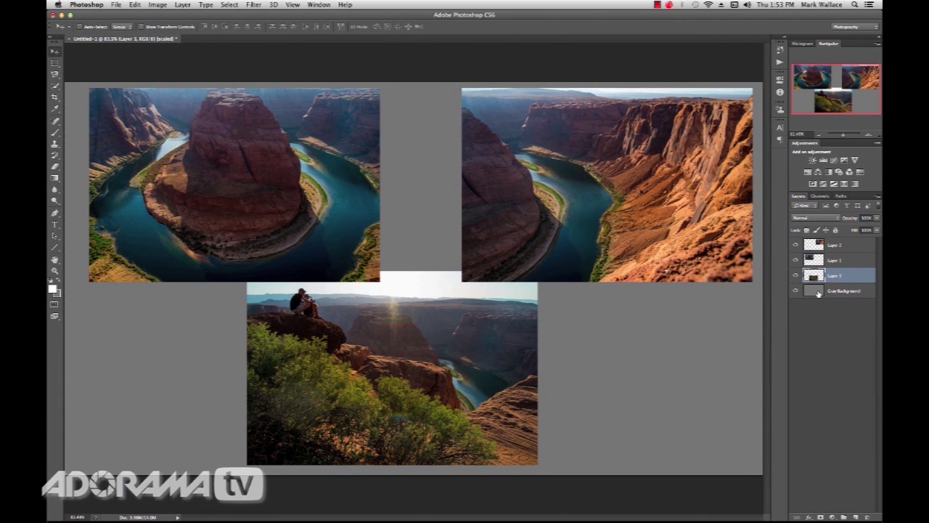
{"action": "left_click", "coordinate": [795, 275]}
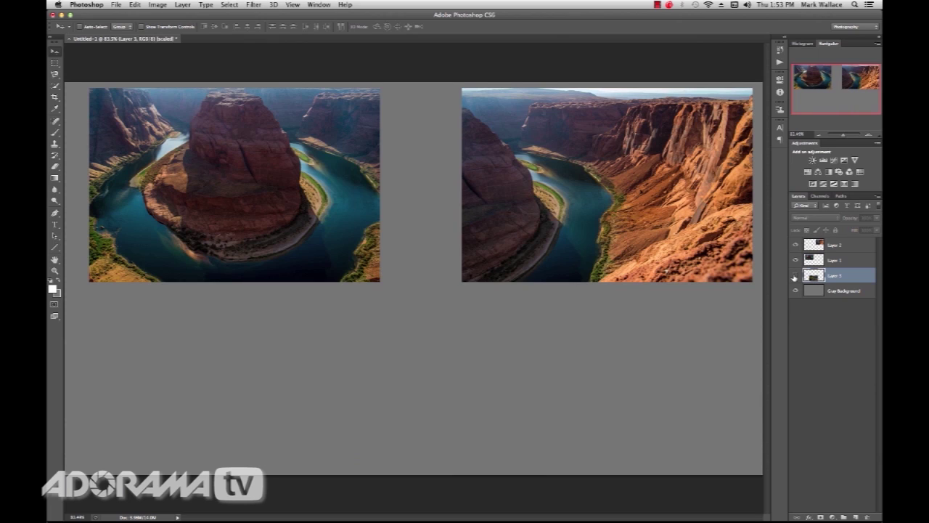
{"action": "left_click", "coordinate": [795, 275]}
{"action": "left_click", "coordinate": [795, 260]}
{"action": "left_click", "coordinate": [795, 260]}
{"action": "left_click", "coordinate": [795, 246]}
{"action": "left_click", "coordinate": [795, 246]}
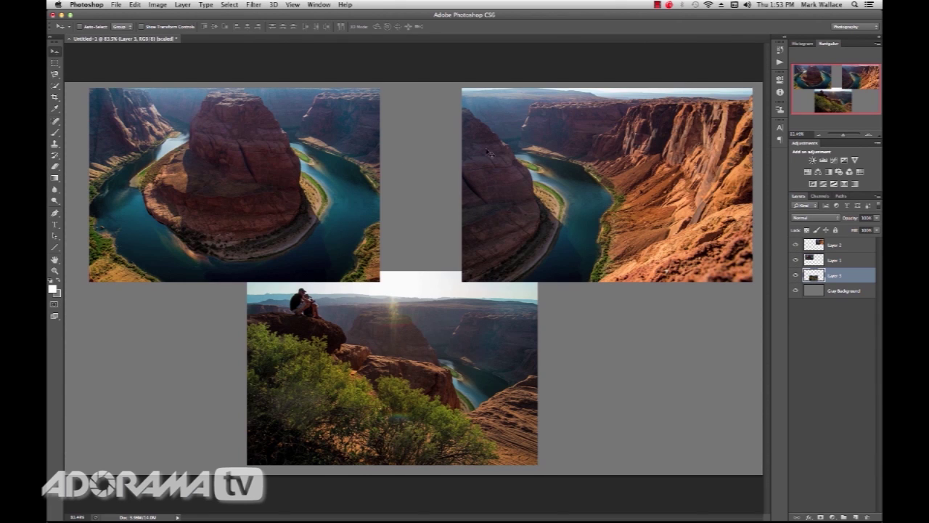
Tilt the top-right photo on Layer 2 slightly and shift it left and down.
{"action": "left_click", "coordinate": [823, 247]}
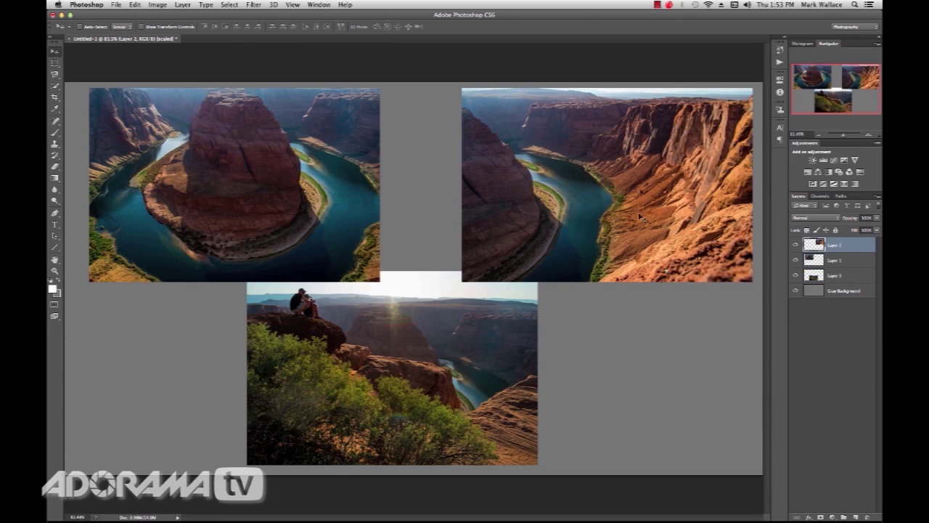
{"action": "key", "text": "super+t"}
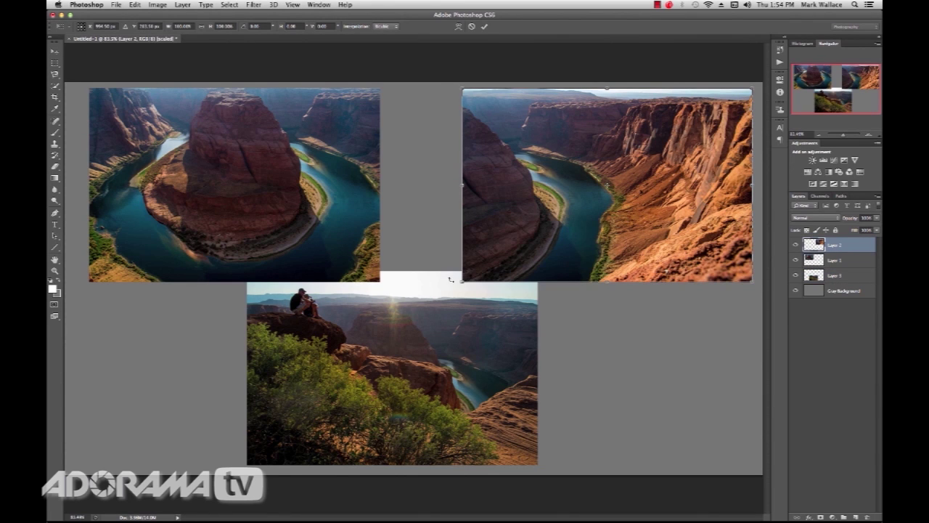
{"action": "left_click_drag", "start_coordinate": [450, 279], "coordinate": [456, 291]}
{"action": "left_click_drag", "start_coordinate": [592, 212], "coordinate": [577, 228]}
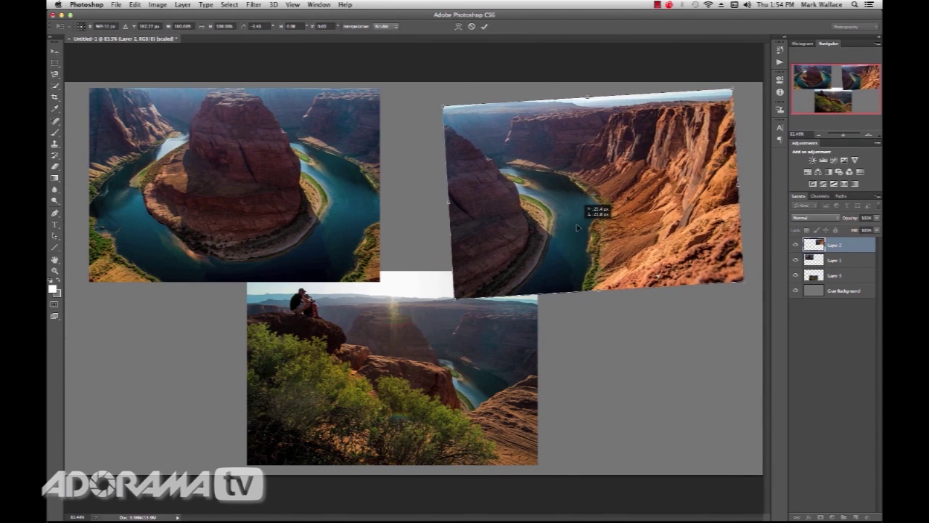
{"action": "key", "text": "Return"}
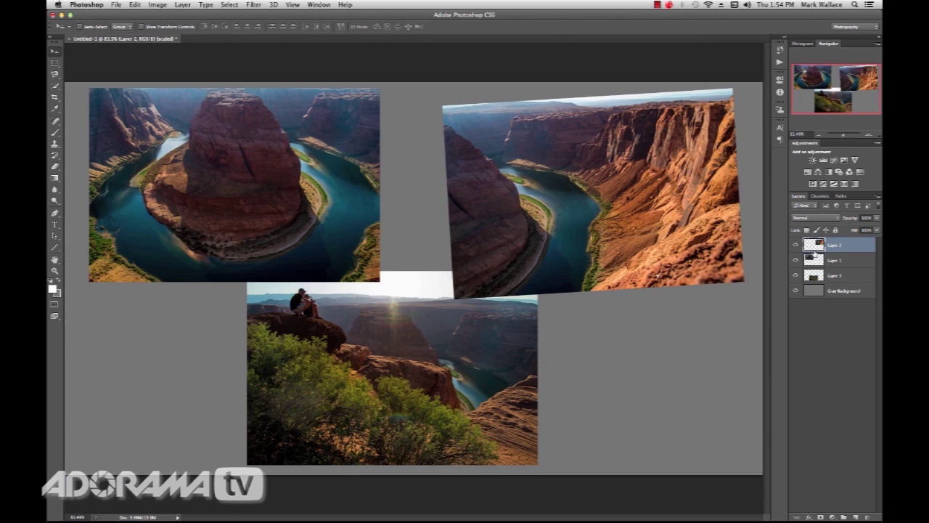
Tilt Layer 1's photo about 6.7° counter-clockwise, move it right, and stack it above Layer 2.
{"action": "left_click", "coordinate": [819, 261]}
{"action": "key", "text": "super+t"}
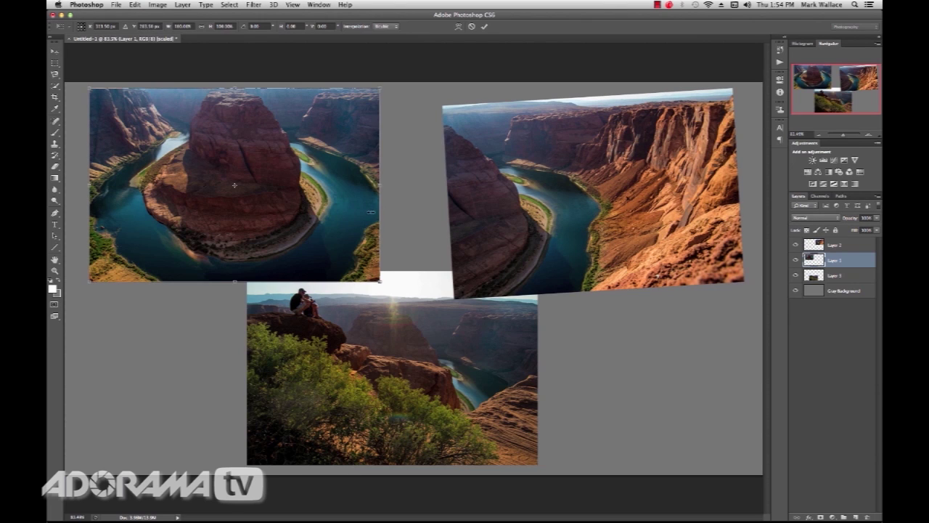
{"action": "left_click_drag", "start_coordinate": [403, 280], "coordinate": [414, 258]}
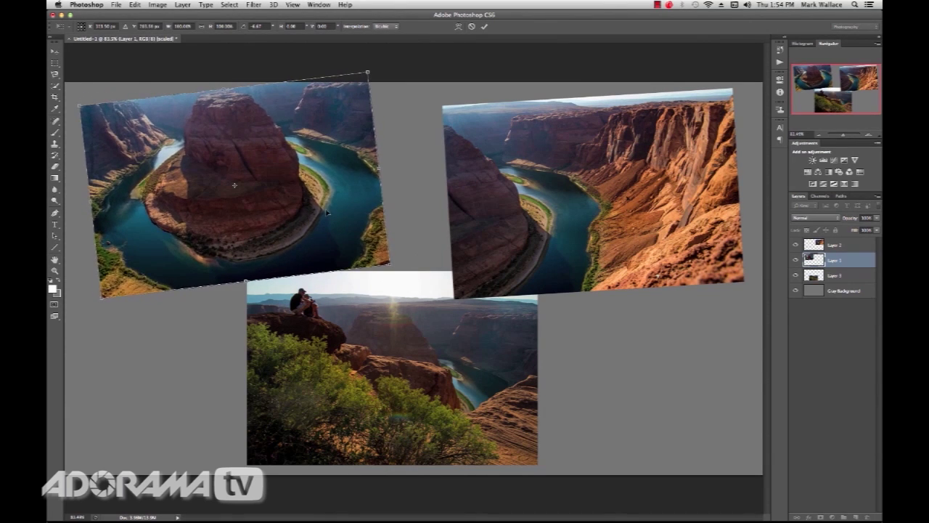
{"action": "left_click_drag", "start_coordinate": [328, 213], "coordinate": [421, 230]}
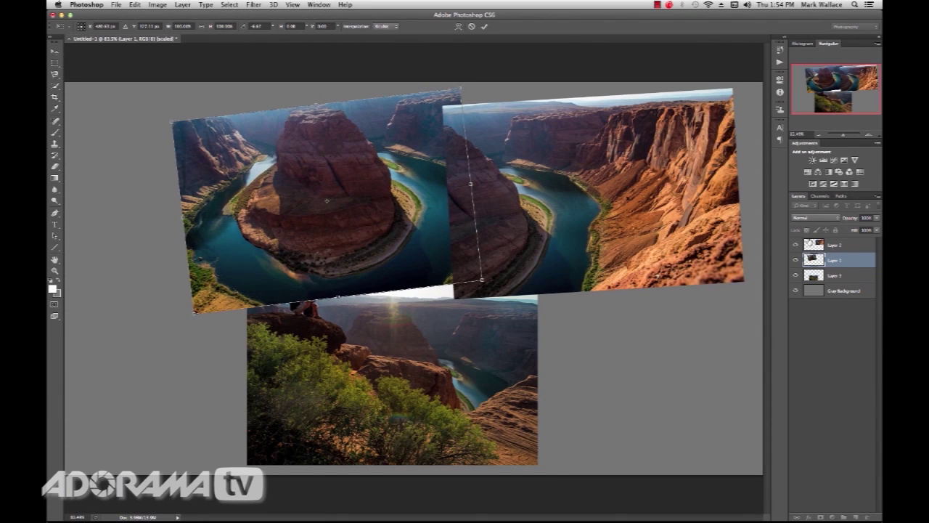
{"action": "key", "text": "Return"}
{"action": "left_click_drag", "start_coordinate": [815, 245], "coordinate": [815, 267]}
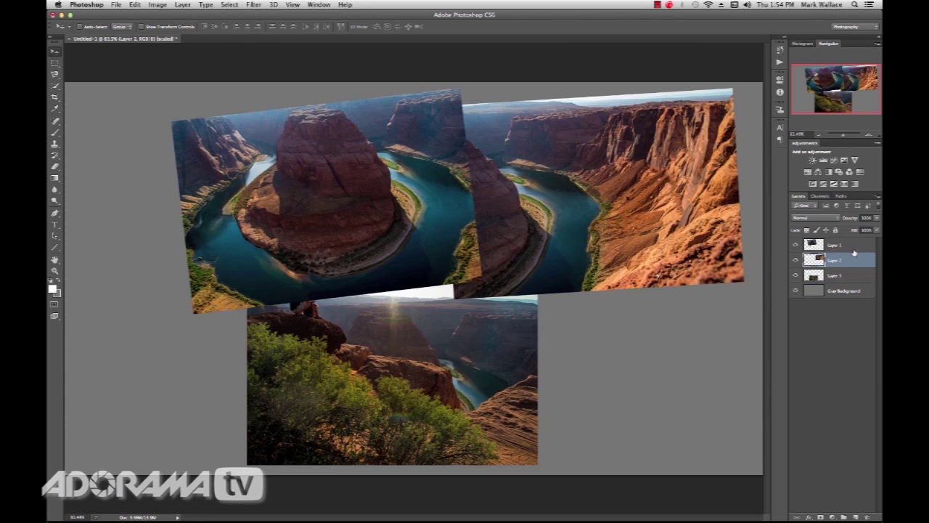
Play the White Photo Border action on Layer 1, Layer 2 and Layer 3.
{"action": "left_click", "coordinate": [824, 245]}
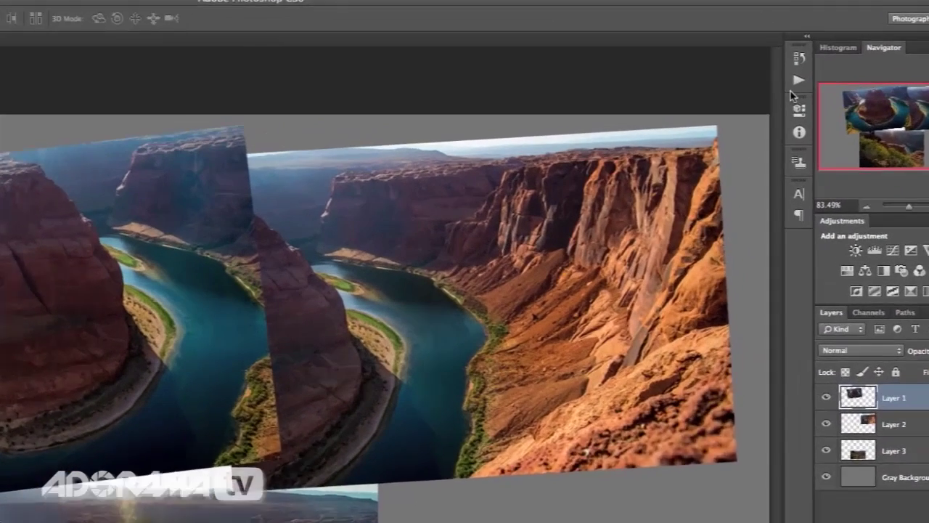
{"action": "left_click", "coordinate": [779, 61]}
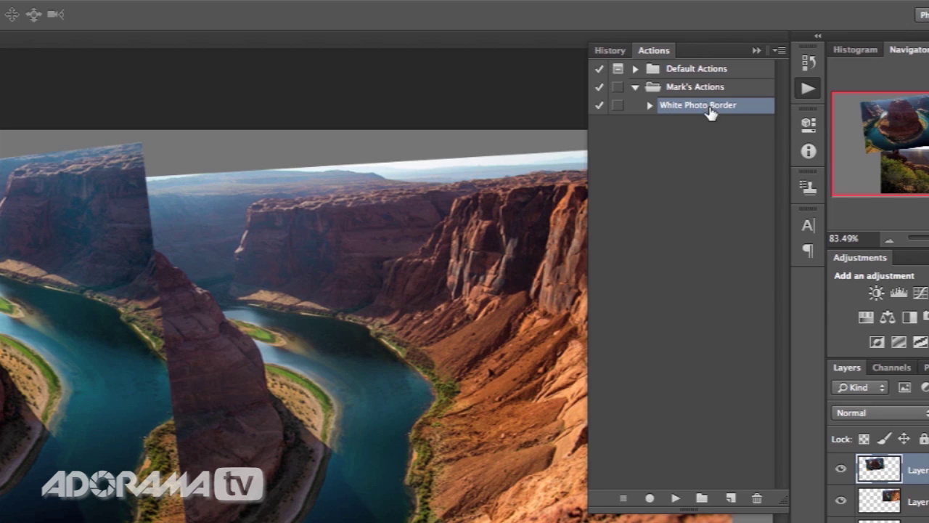
{"action": "left_click", "coordinate": [675, 498]}
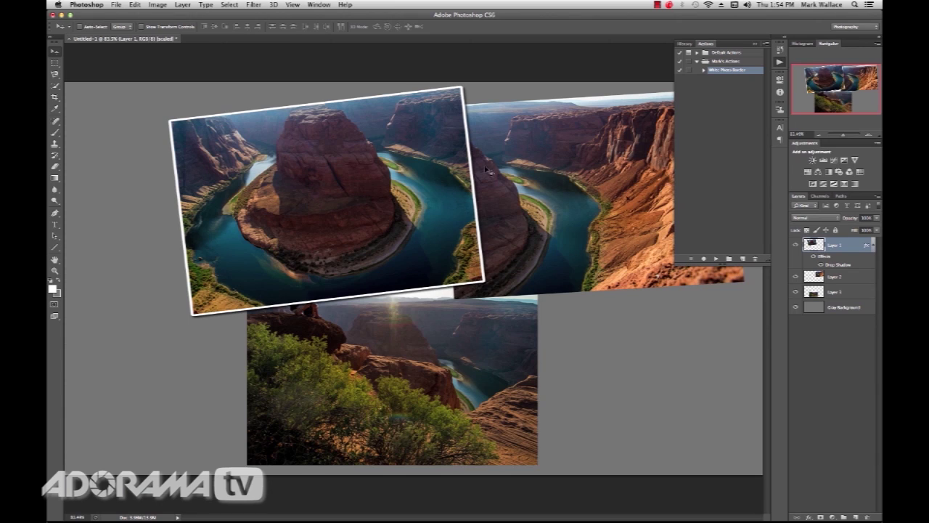
{"action": "left_click", "coordinate": [843, 279]}
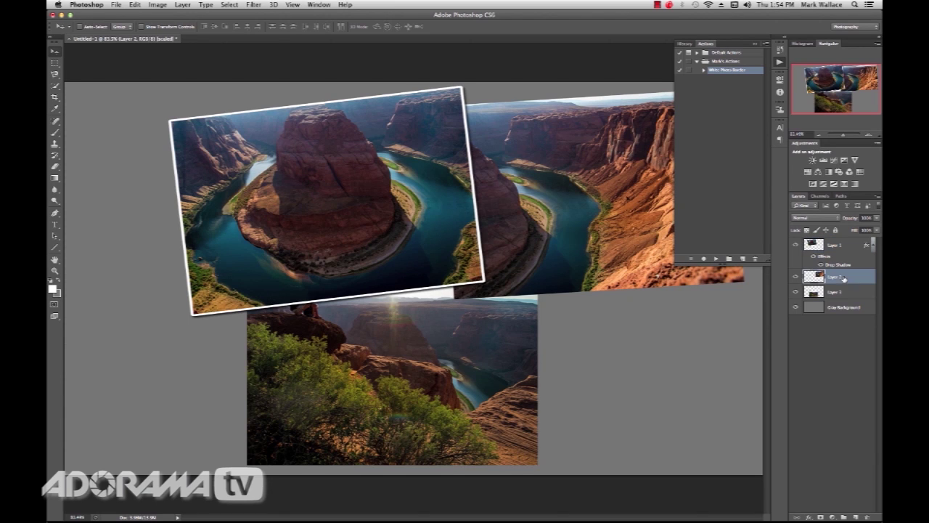
{"action": "left_click", "coordinate": [716, 260]}
{"action": "left_click", "coordinate": [822, 308]}
{"action": "left_click", "coordinate": [717, 259]}
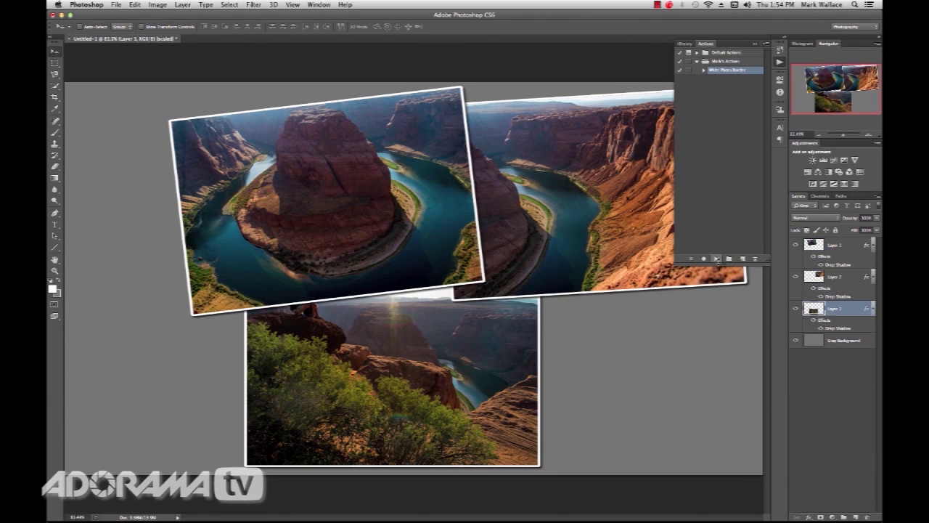
{"action": "left_click", "coordinate": [777, 79]}
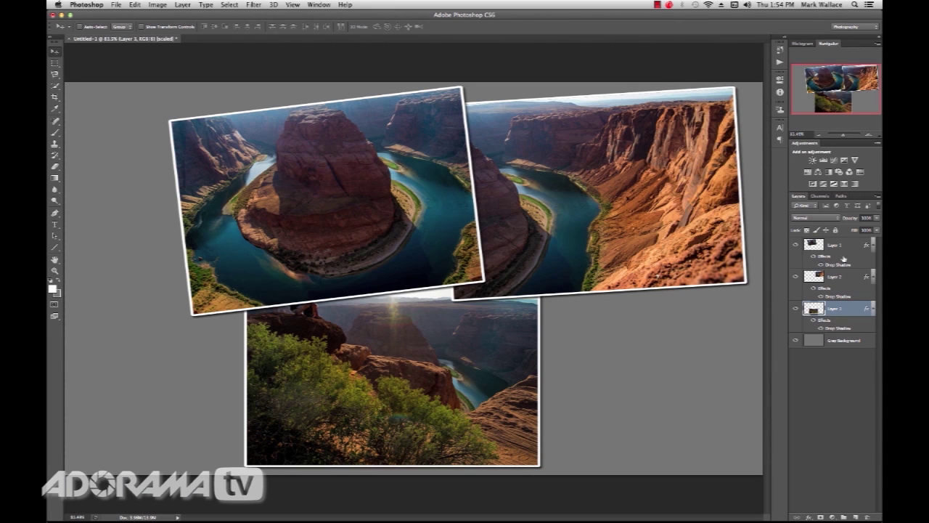
Re-tilt the top-left photo about 12° clockwise and nudge it into place.
{"action": "left_click", "coordinate": [817, 250]}
{"action": "key", "text": "super+t"}
{"action": "left_click_drag", "start_coordinate": [508, 211], "coordinate": [502, 245]}
{"action": "left_click_drag", "start_coordinate": [409, 238], "coordinate": [368, 238]}
{"action": "key", "text": "Return"}
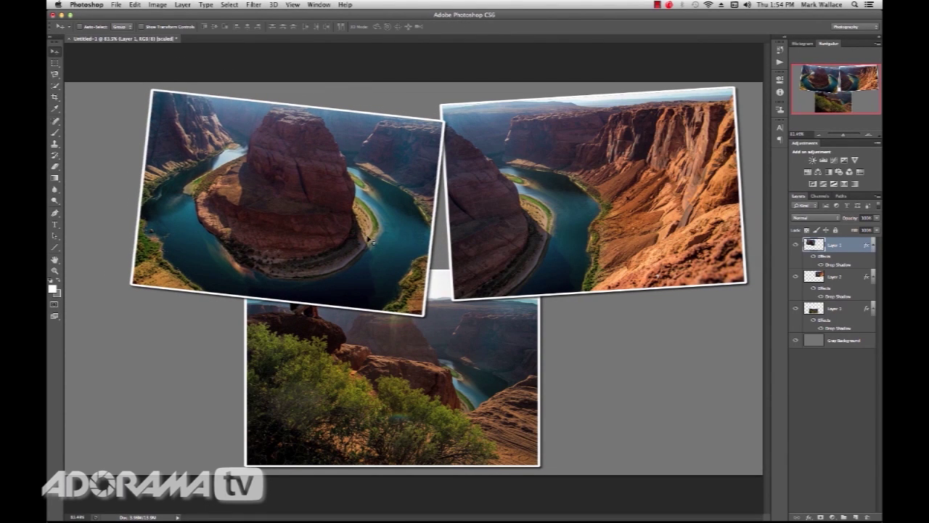
Revert the document to Snapshot 2 in History, then reopen the Actions list.
{"action": "left_click", "coordinate": [779, 49]}
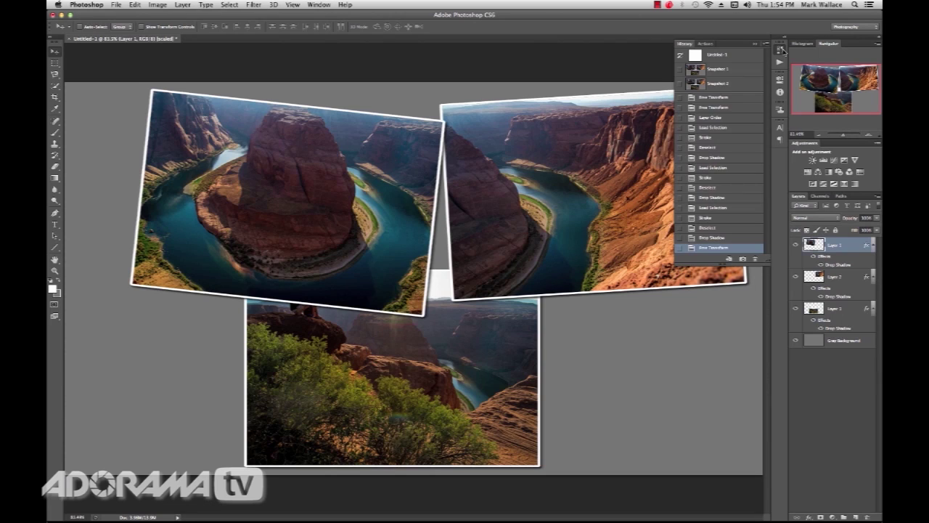
{"action": "left_click", "coordinate": [696, 83]}
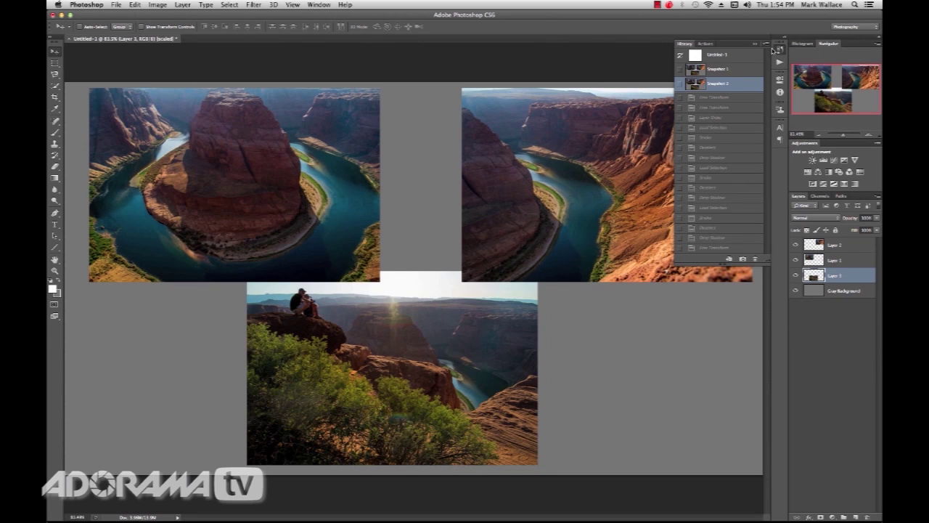
{"action": "left_click", "coordinate": [778, 50]}
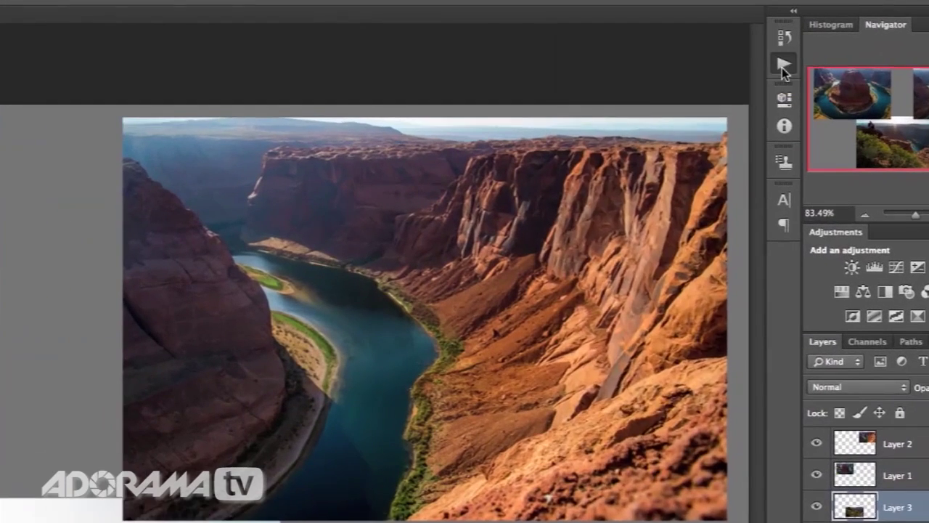
{"action": "left_click", "coordinate": [780, 64]}
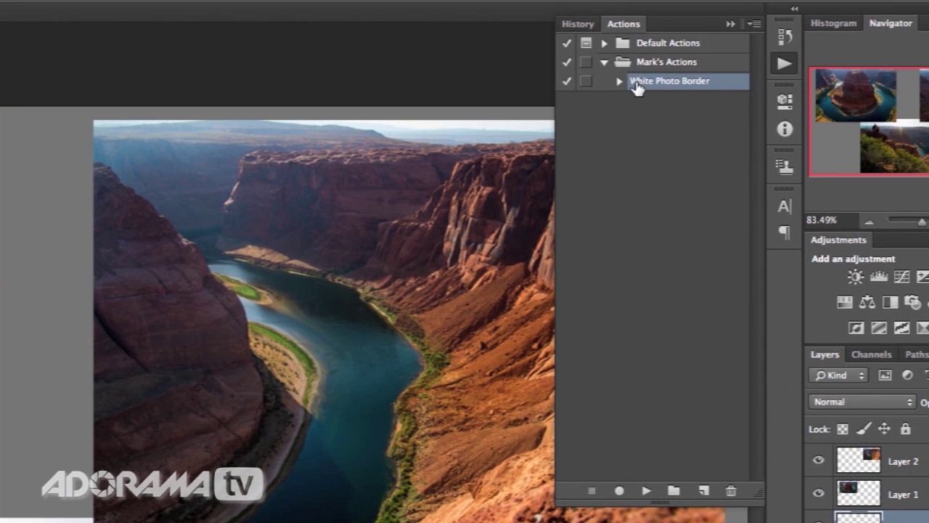
Start recording a new blue action 'Big White Photo Border' in Mark's Actions, with no function key.
{"action": "left_click", "coordinate": [704, 492]}
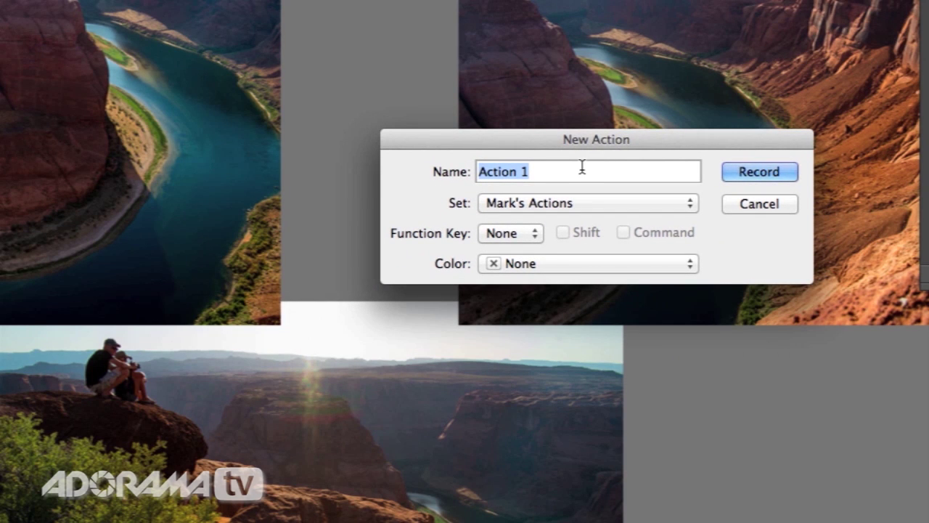
{"action": "type", "text": "Bi"}
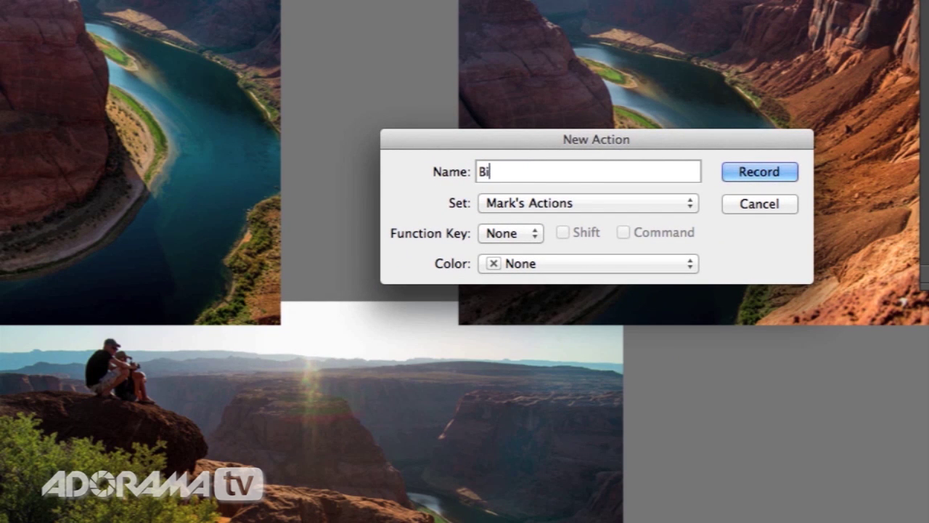
{"action": "type", "text": "g White Photo Border"}
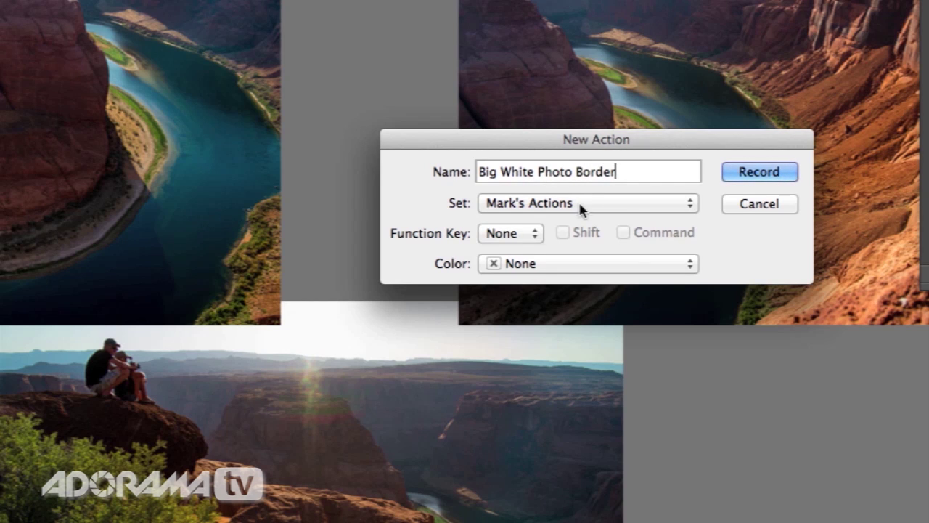
{"action": "left_click", "coordinate": [487, 208]}
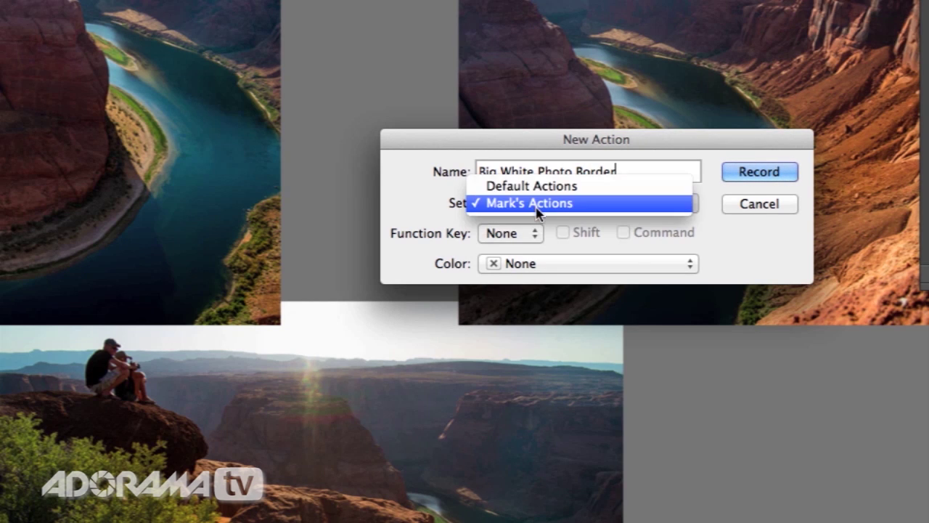
{"action": "left_click", "coordinate": [537, 204]}
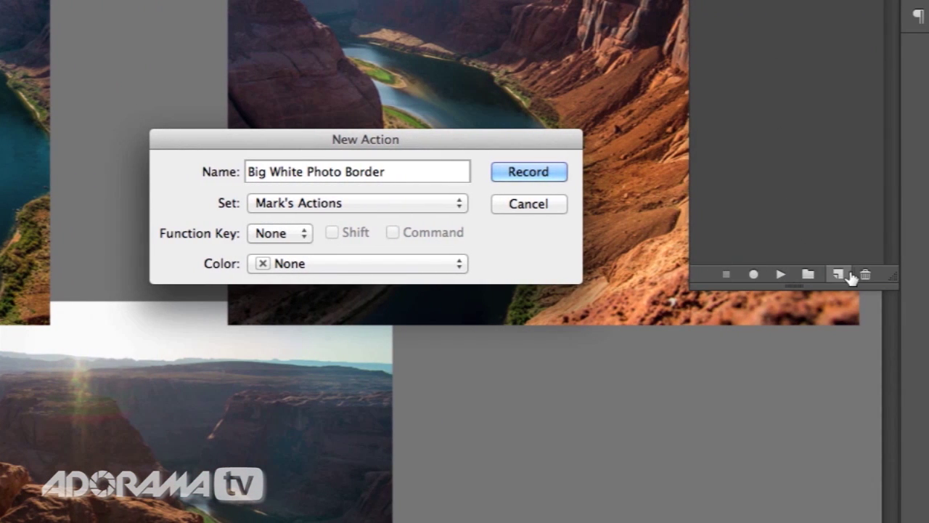
{"action": "left_click", "coordinate": [280, 234]}
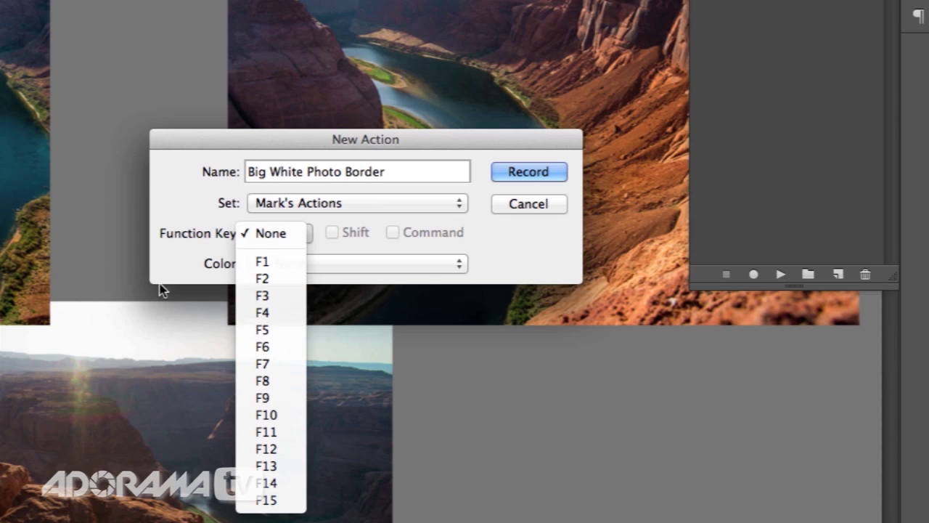
{"action": "left_click", "coordinate": [198, 239]}
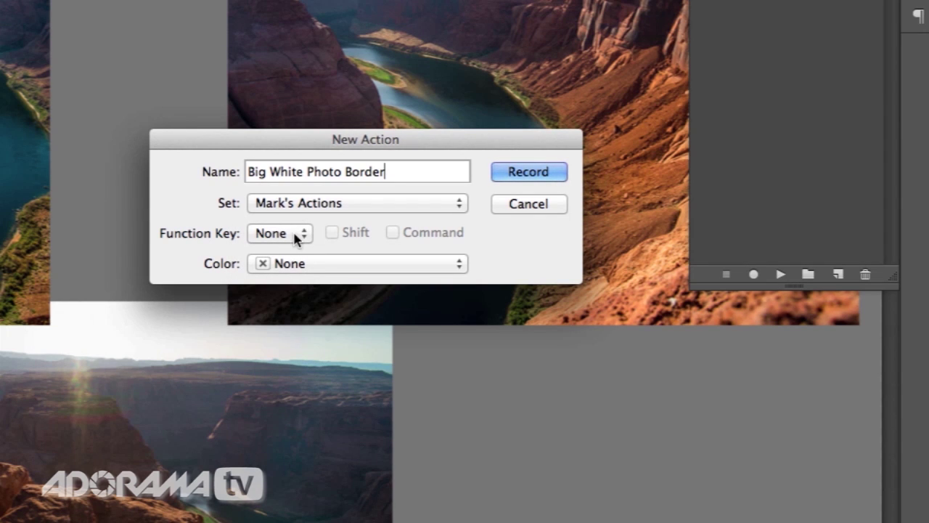
{"action": "left_click", "coordinate": [287, 263]}
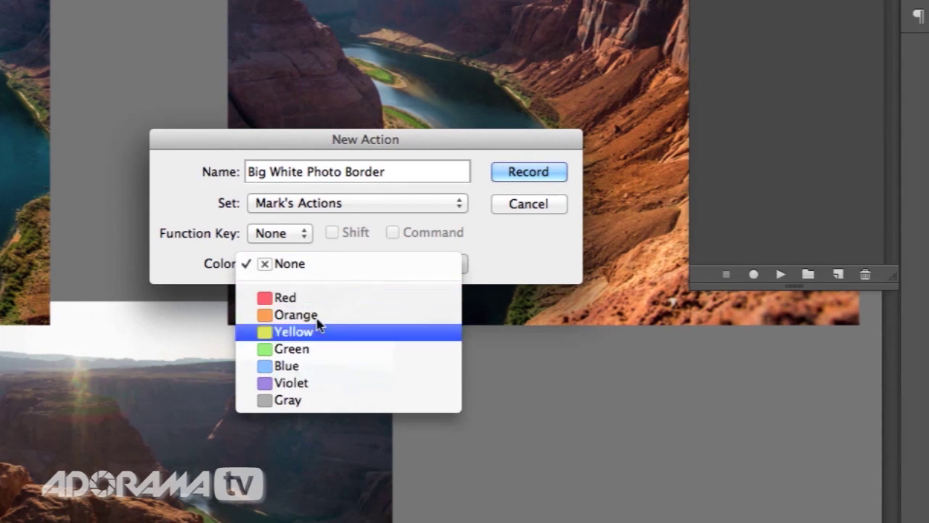
{"action": "left_click", "coordinate": [312, 370]}
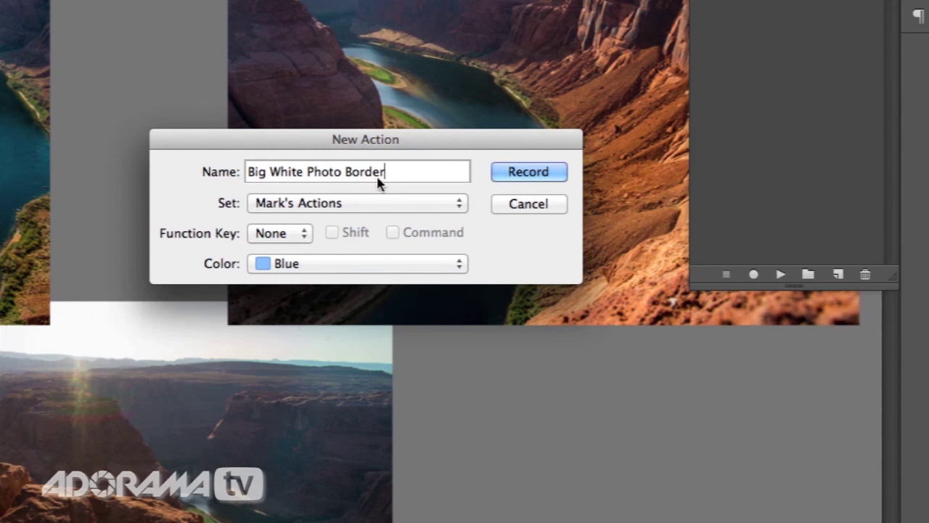
{"action": "left_click", "coordinate": [519, 177]}
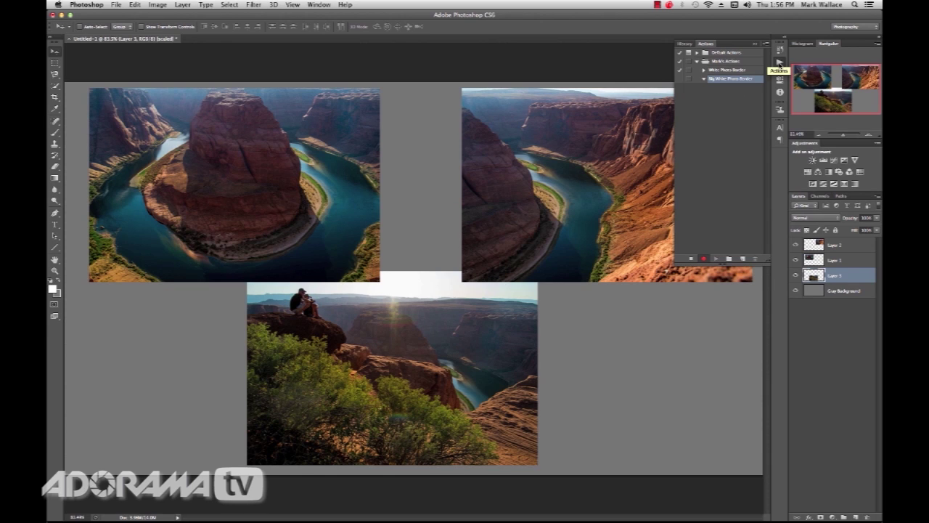
Collapse the Actions panel and load the Layer 3 photo's pixels as a selection.
{"action": "left_click", "coordinate": [780, 64]}
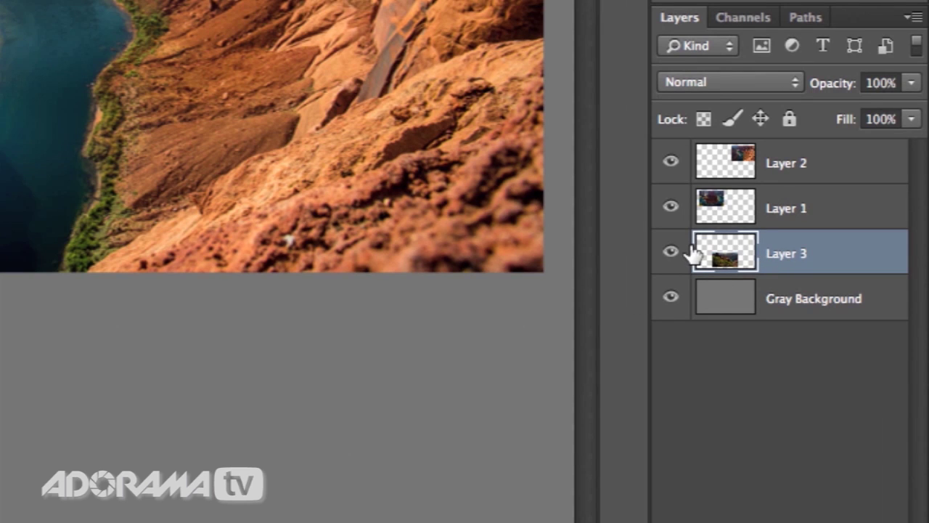
{"action": "mouse_move", "coordinate": [693, 254]}
{"action": "left_mouse_down"}
{"action": "mouse_move", "coordinate": [744, 243]}
{"action": "mouse_move", "coordinate": [739, 256]}
{"action": "mouse_move", "coordinate": [680, 244]}
{"action": "left_mouse_up"}
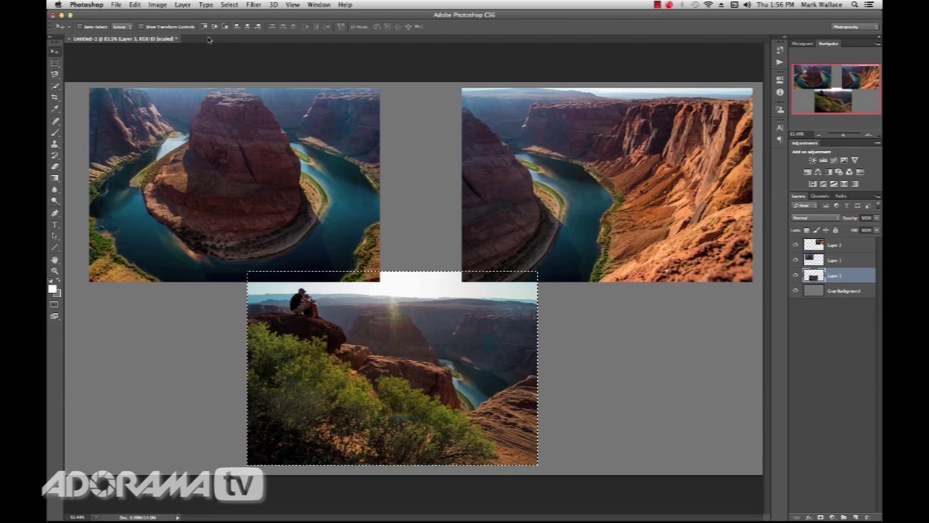
Search Help for 'stroke' and open the Edit > Stroke dialog.
{"action": "left_click", "coordinate": [158, 5]}
{"action": "mouse_move", "coordinate": [182, 4]}
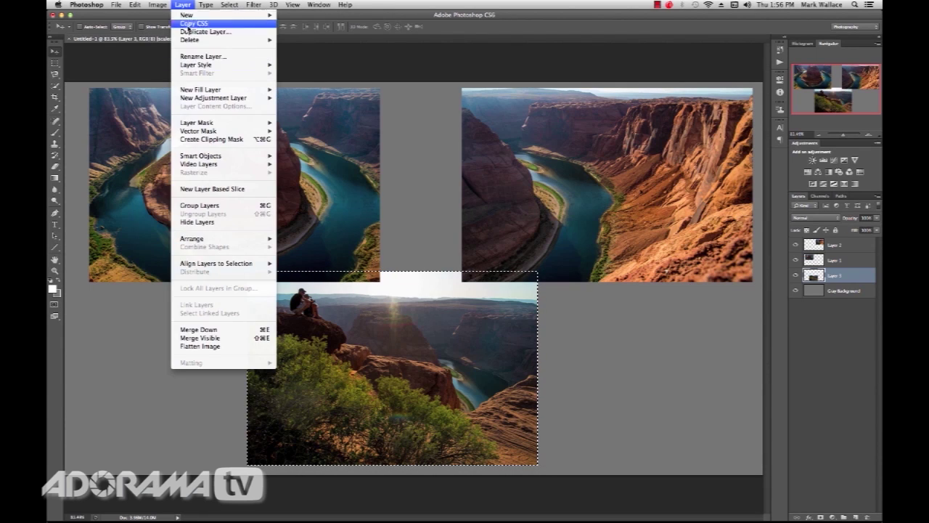
{"action": "mouse_move", "coordinate": [125, 6]}
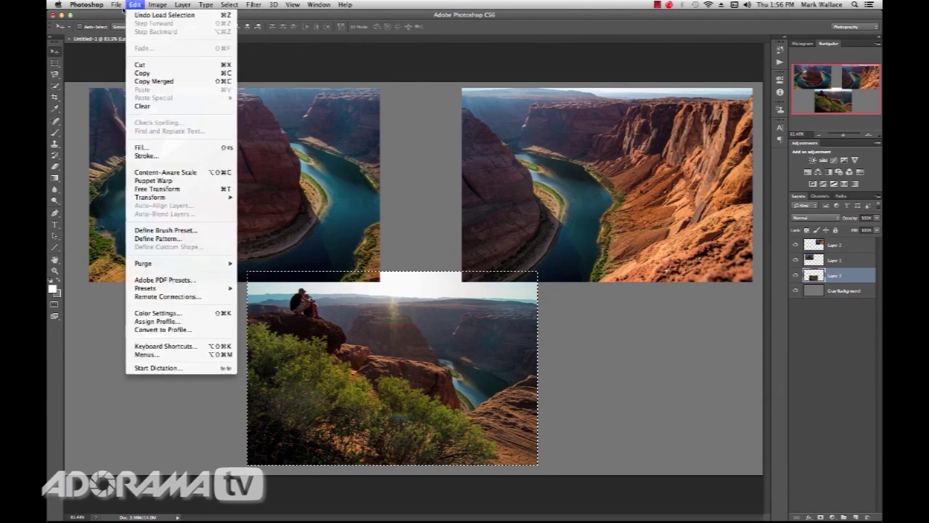
{"action": "mouse_move", "coordinate": [284, 7]}
{"action": "mouse_move", "coordinate": [253, 6]}
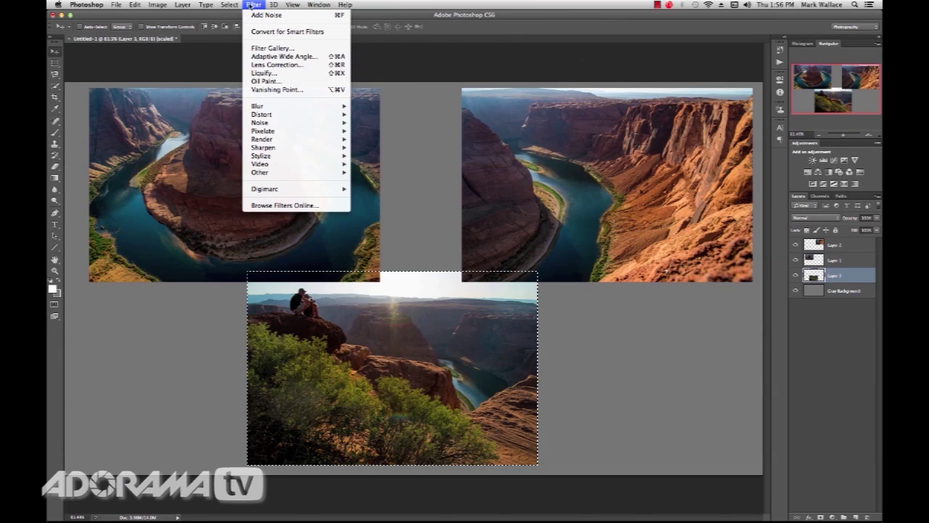
{"action": "mouse_move", "coordinate": [358, 8]}
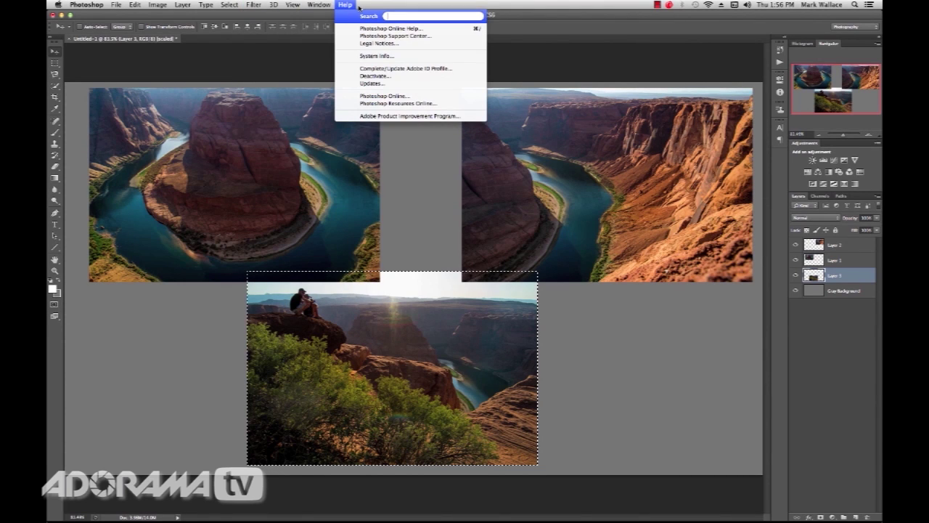
{"action": "type", "text": "stroke"}
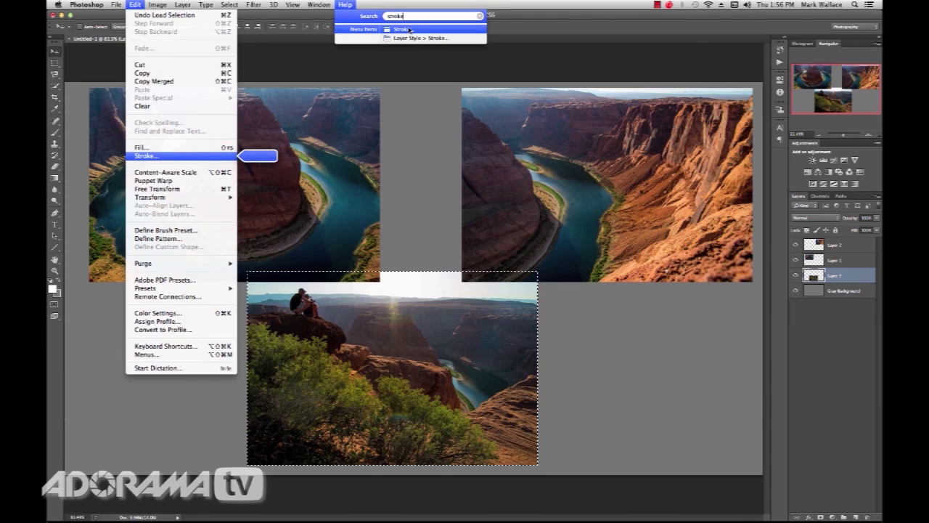
{"action": "left_click", "coordinate": [403, 29]}
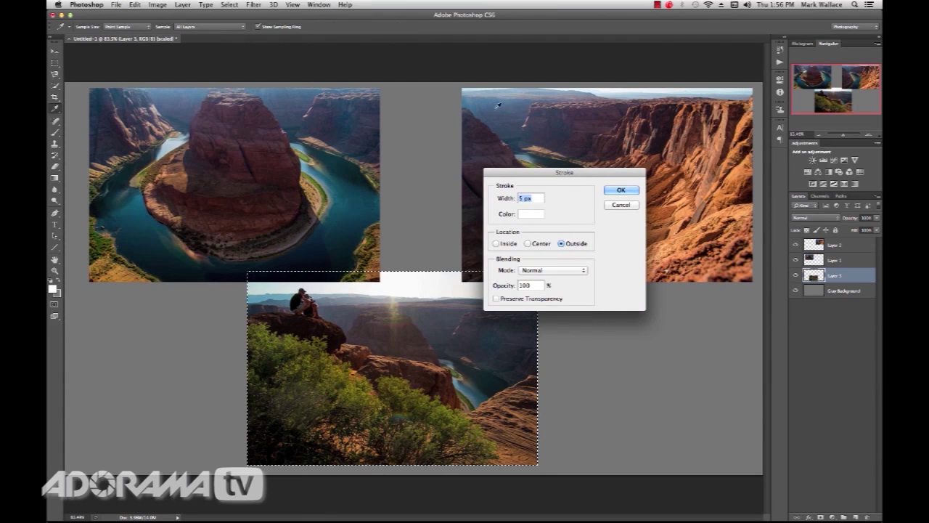
Set the stroke to 15 px wide in white, outside the selection.
{"action": "mouse_move", "coordinate": [553, 171]}
{"action": "left_mouse_down"}
{"action": "mouse_move", "coordinate": [533, 170]}
{"action": "mouse_move", "coordinate": [464, 125]}
{"action": "mouse_move", "coordinate": [483, 106]}
{"action": "left_mouse_up"}
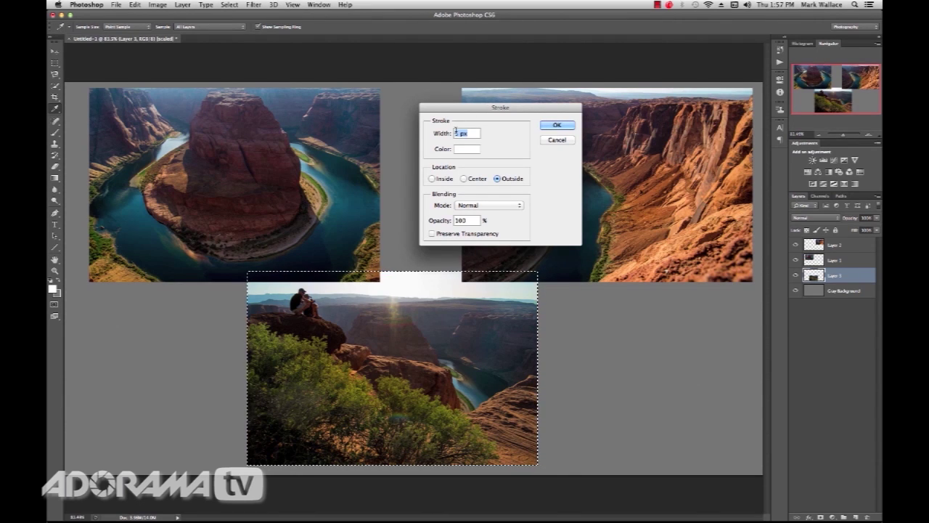
{"action": "left_click", "coordinate": [455, 133]}
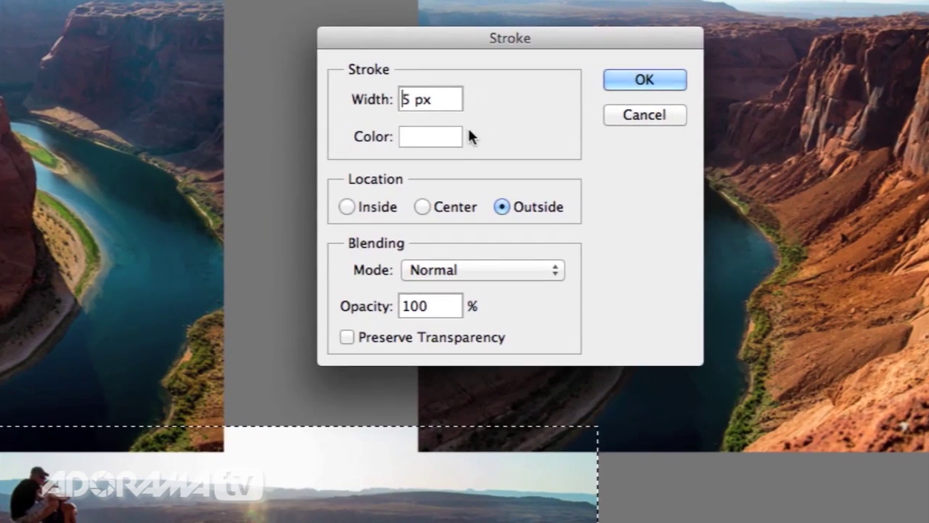
{"action": "type", "text": "1"}
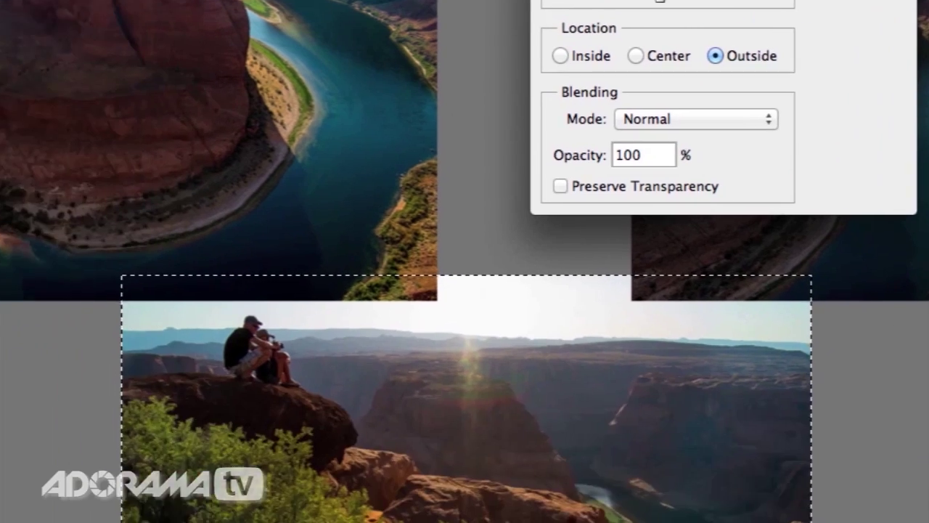
{"action": "left_click", "coordinate": [430, 136]}
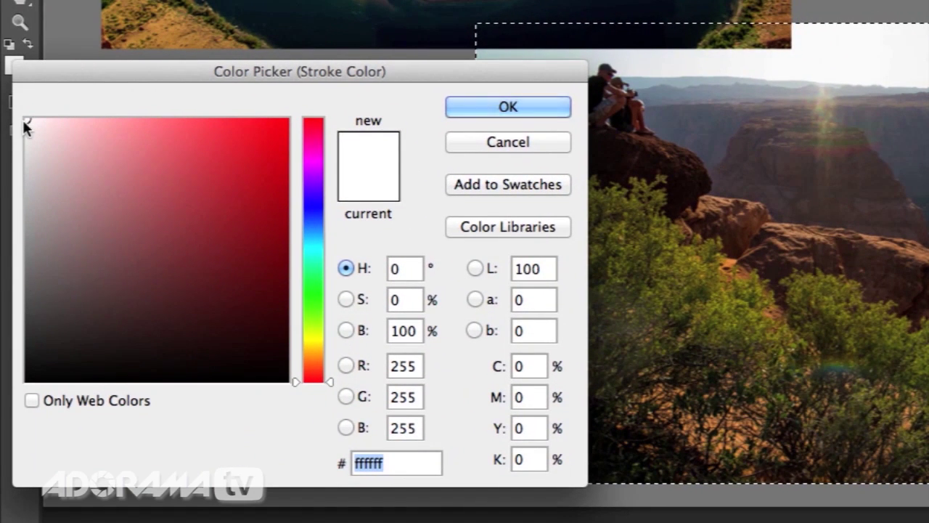
{"action": "left_click_drag", "start_coordinate": [24, 123], "coordinate": [22, 110]}
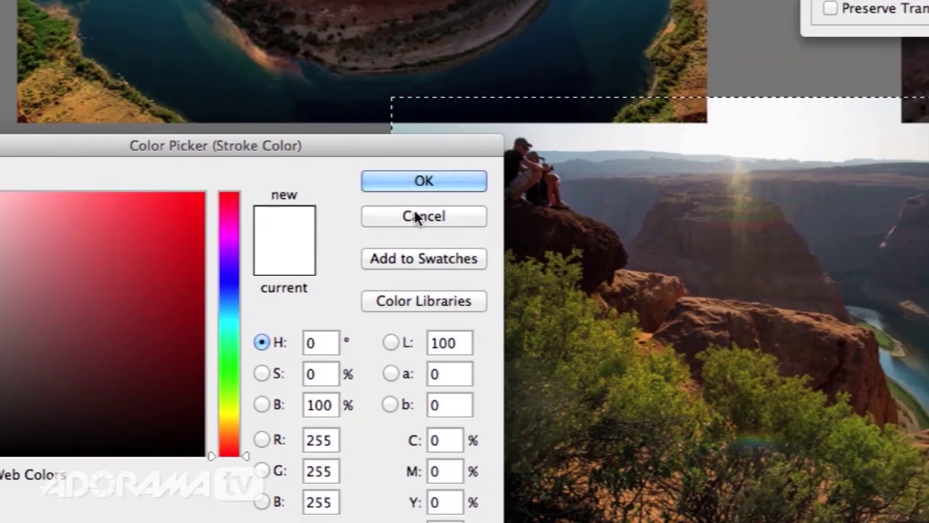
{"action": "left_click", "coordinate": [501, 141]}
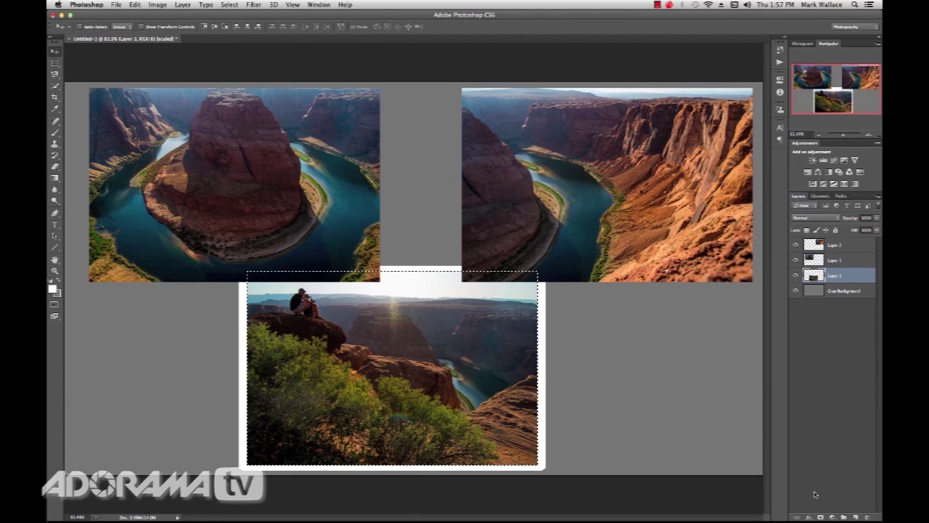
Deselect the photo and add a Drop Shadow with 12 px distance.
{"action": "left_click", "coordinate": [808, 517]}
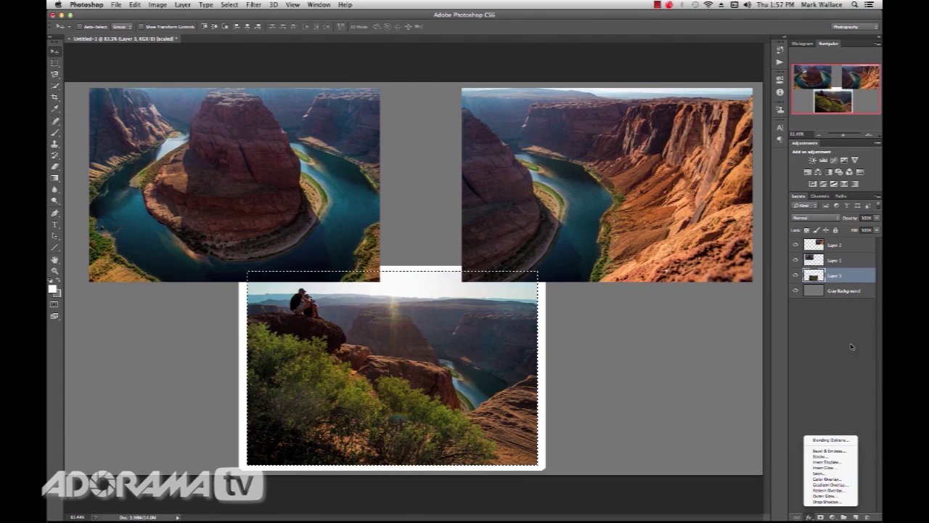
{"action": "left_click", "coordinate": [840, 273]}
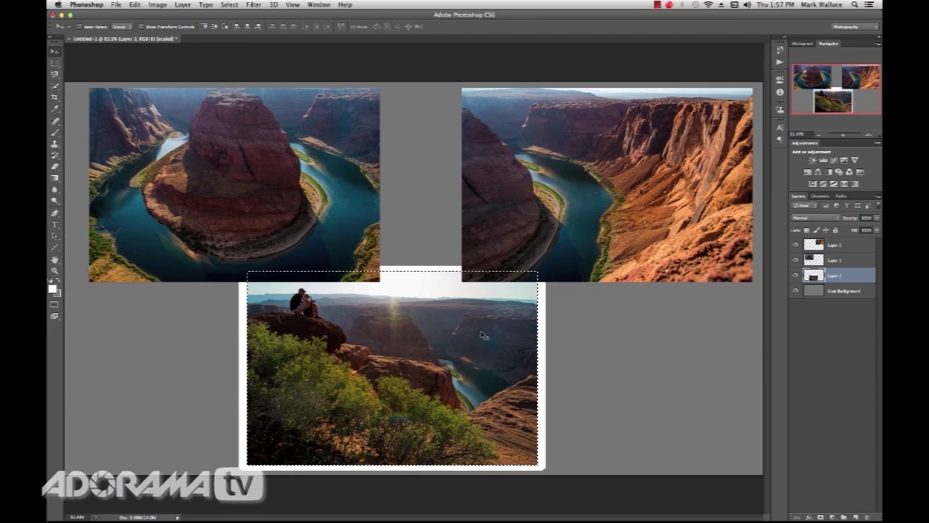
{"action": "key", "text": "super+d"}
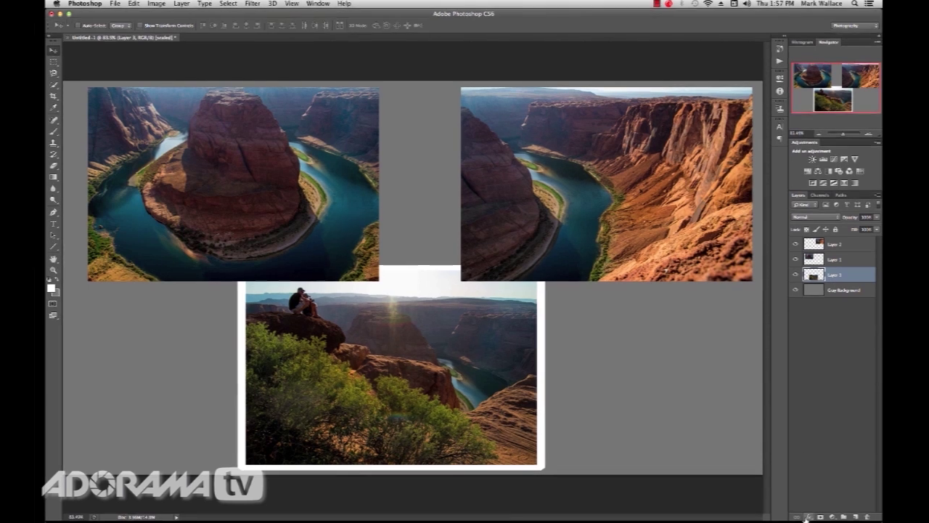
{"action": "left_click", "coordinate": [808, 516]}
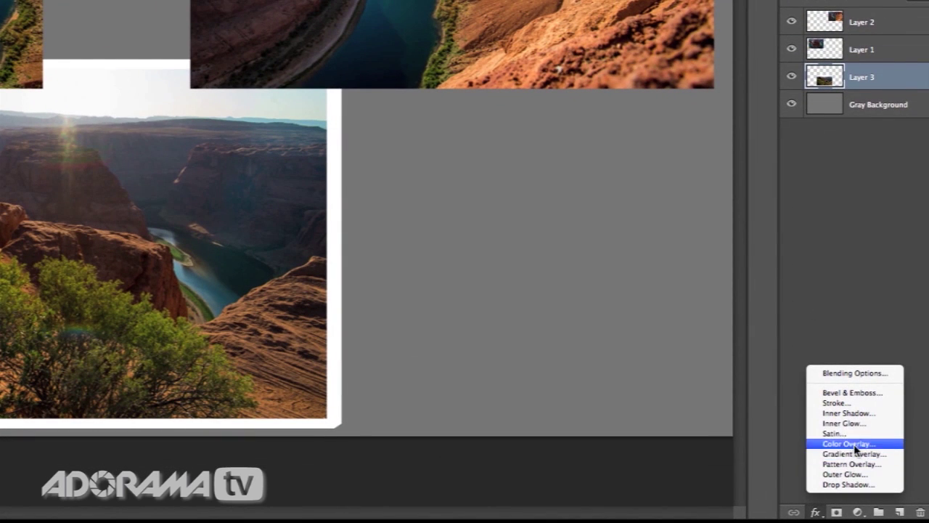
{"action": "left_click", "coordinate": [864, 484]}
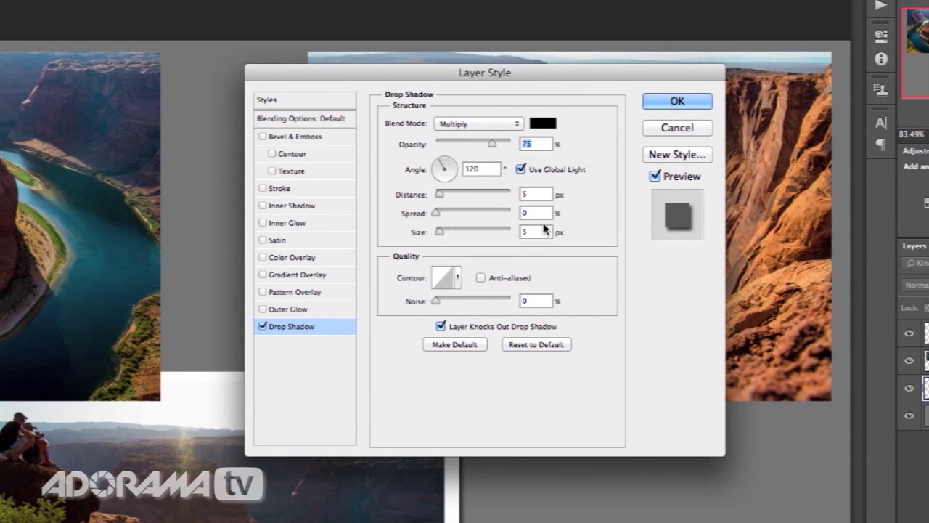
{"action": "left_click_drag", "start_coordinate": [440, 194], "coordinate": [445, 196]}
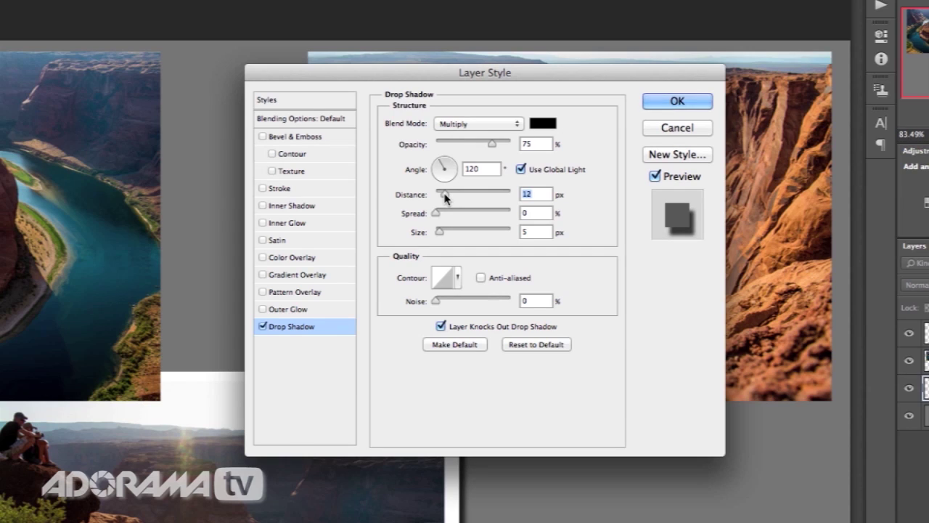
{"action": "left_click_drag", "start_coordinate": [445, 197], "coordinate": [443, 197]}
{"action": "left_click", "coordinate": [677, 102]}
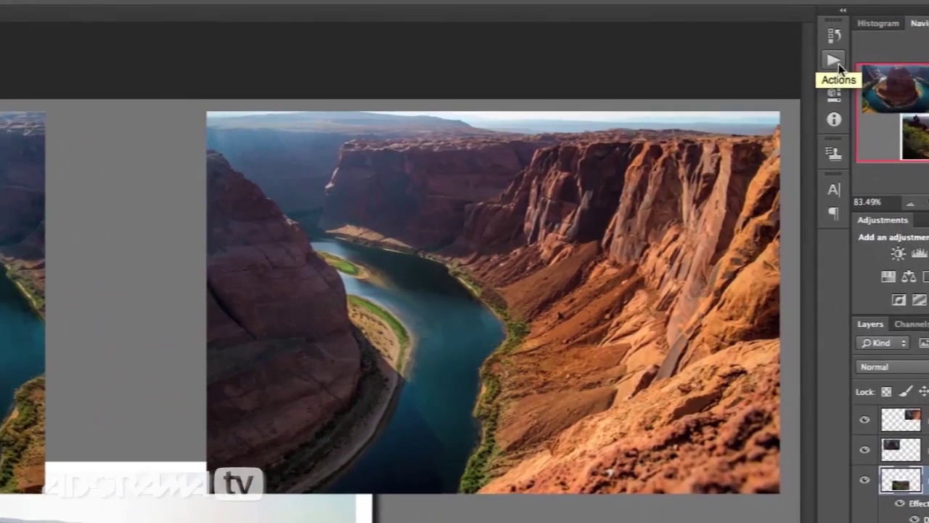
Stop recording Big White Photo Border and collapse its steps.
{"action": "left_click", "coordinate": [780, 63]}
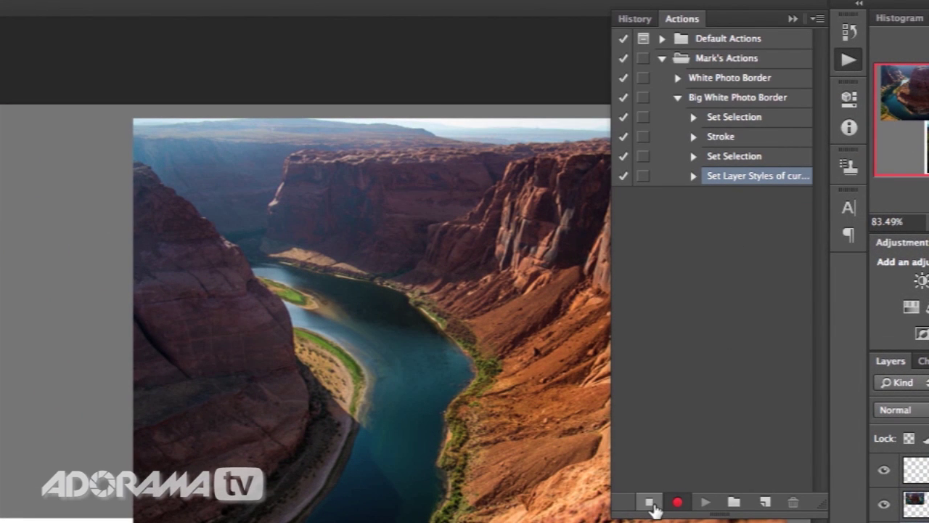
{"action": "left_click", "coordinate": [650, 502]}
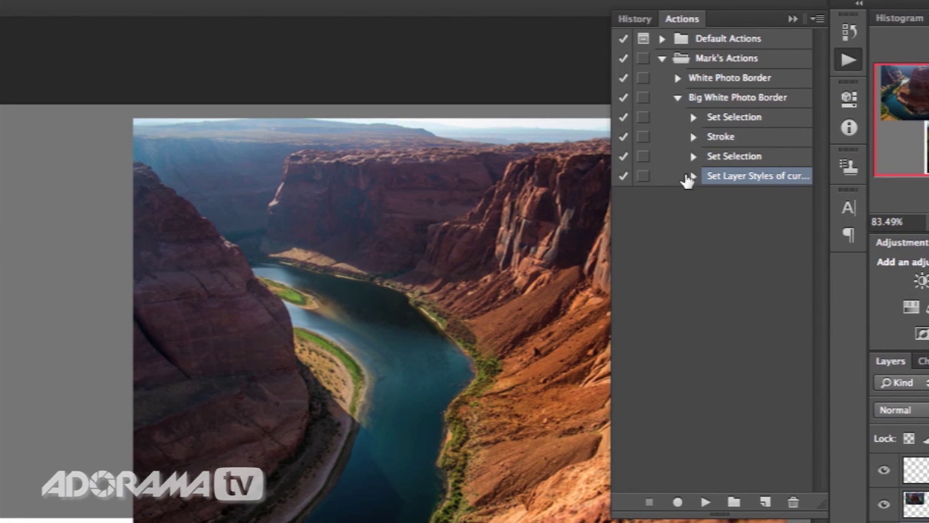
{"action": "left_click", "coordinate": [678, 99]}
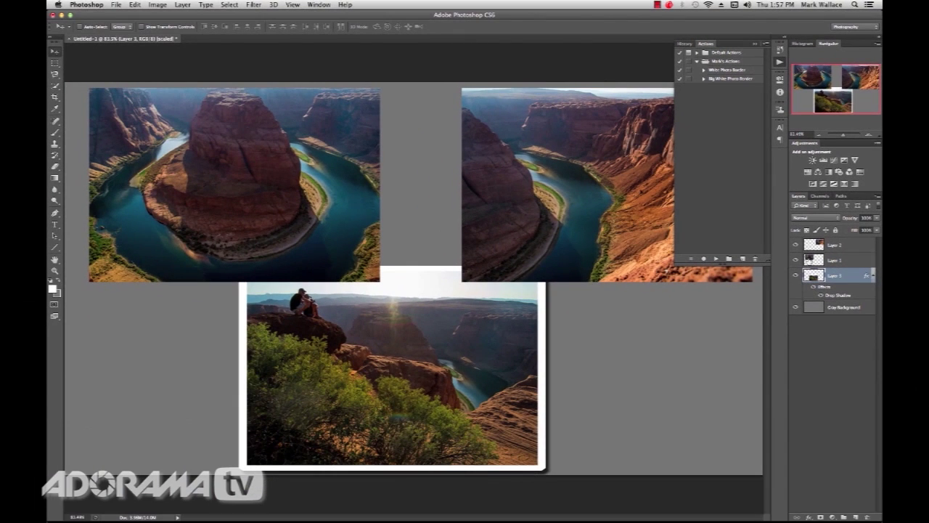
Tilt the top-left photo on Layer 1 and move it right and down.
{"action": "left_click", "coordinate": [810, 260]}
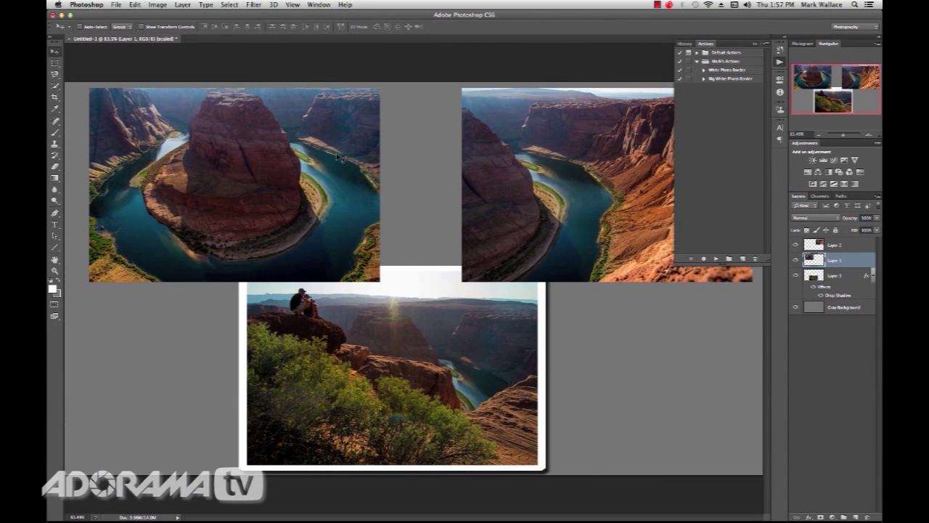
{"action": "key", "text": "super+t"}
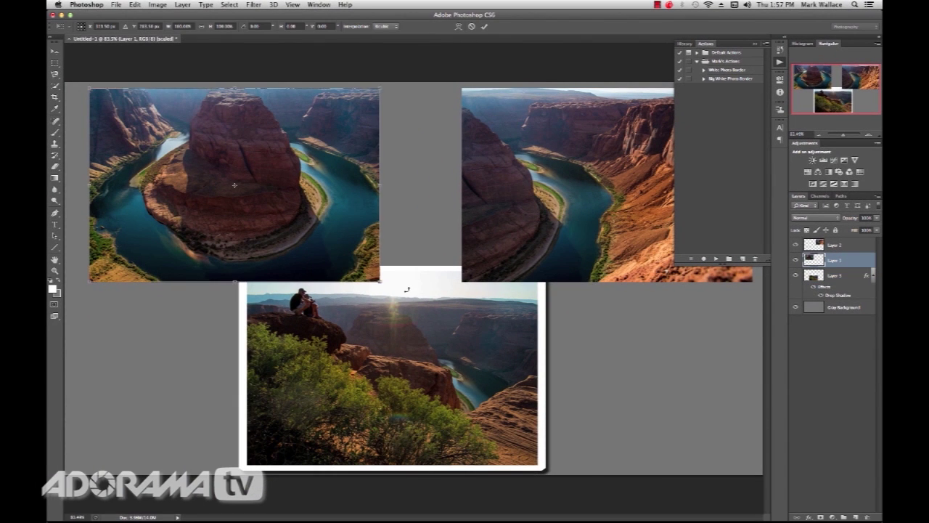
{"action": "left_click_drag", "start_coordinate": [407, 289], "coordinate": [414, 269]}
{"action": "left_click_drag", "start_coordinate": [315, 186], "coordinate": [341, 227]}
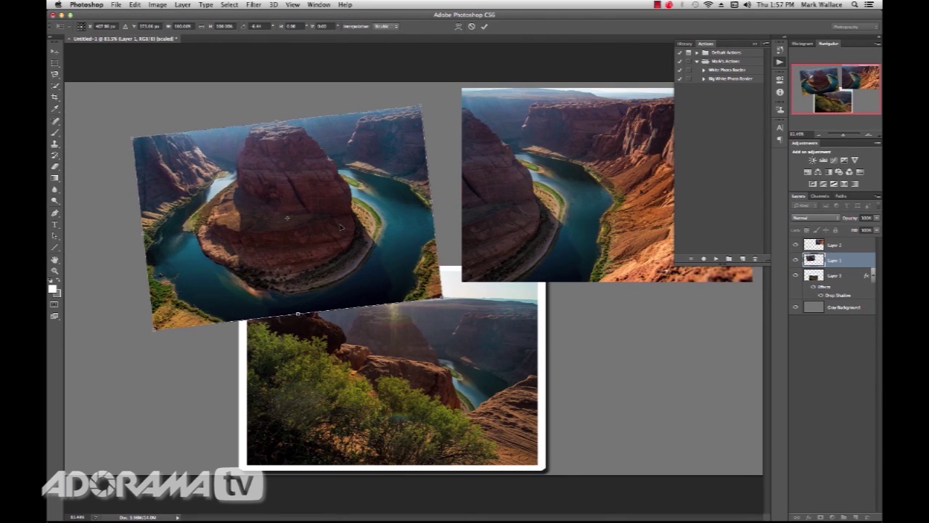
{"action": "key", "text": "Return"}
Play Big White Photo Border on Layers 1 and 2, then move the right photo down-left.
{"action": "left_click", "coordinate": [715, 79]}
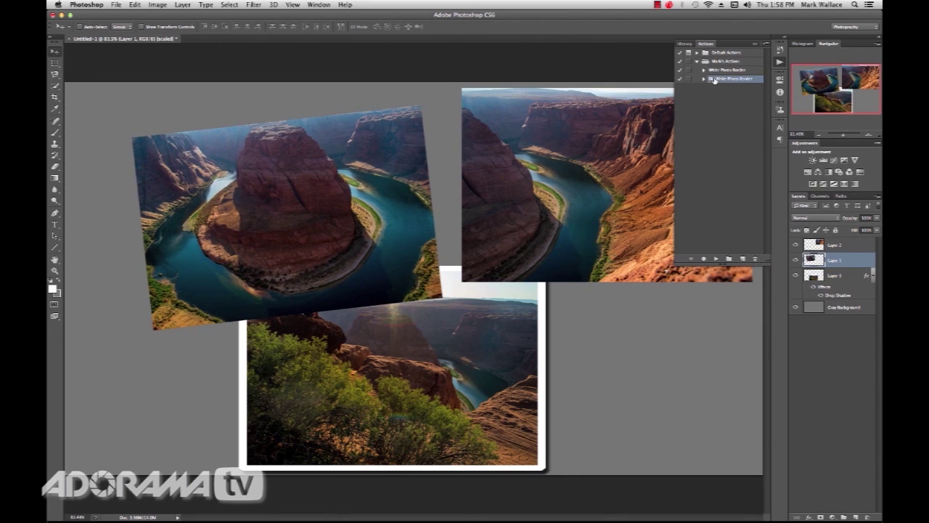
{"action": "left_click", "coordinate": [716, 259]}
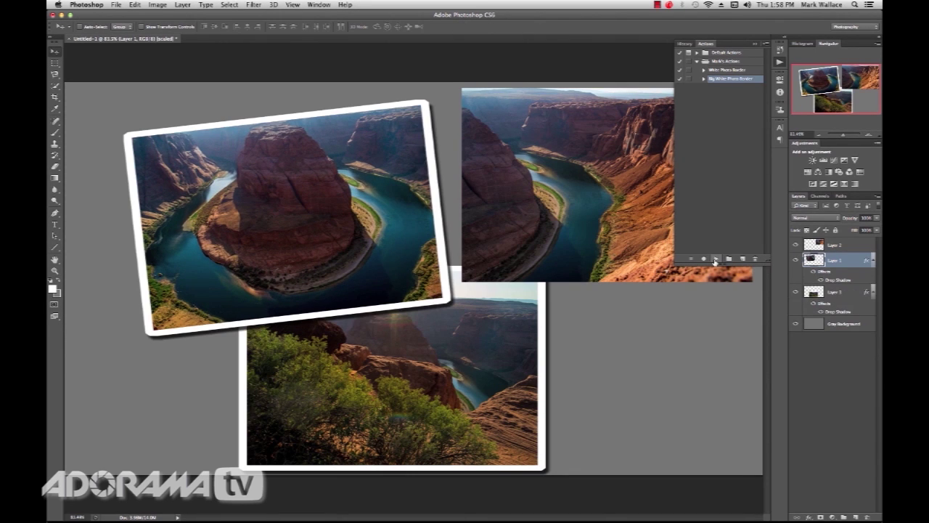
{"action": "left_click", "coordinate": [807, 245]}
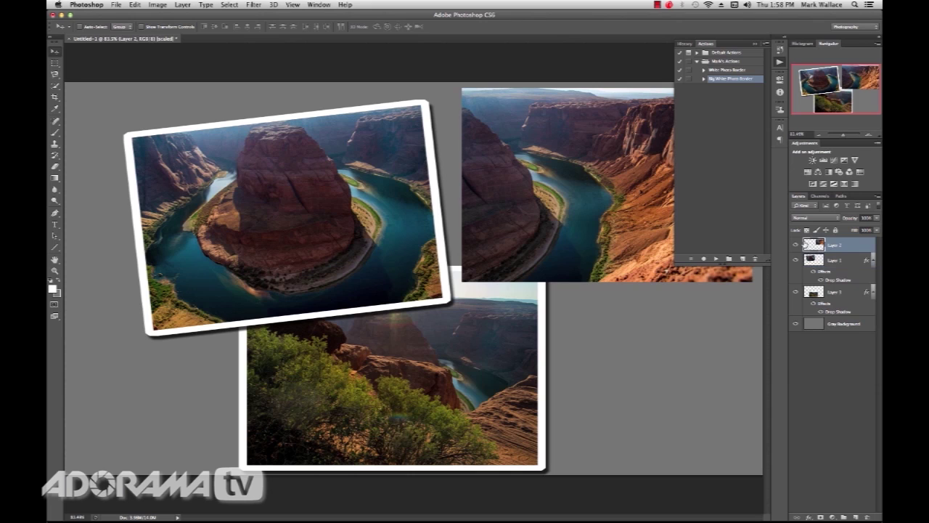
{"action": "left_click", "coordinate": [718, 259]}
{"action": "left_click_drag", "start_coordinate": [638, 220], "coordinate": [622, 268]}
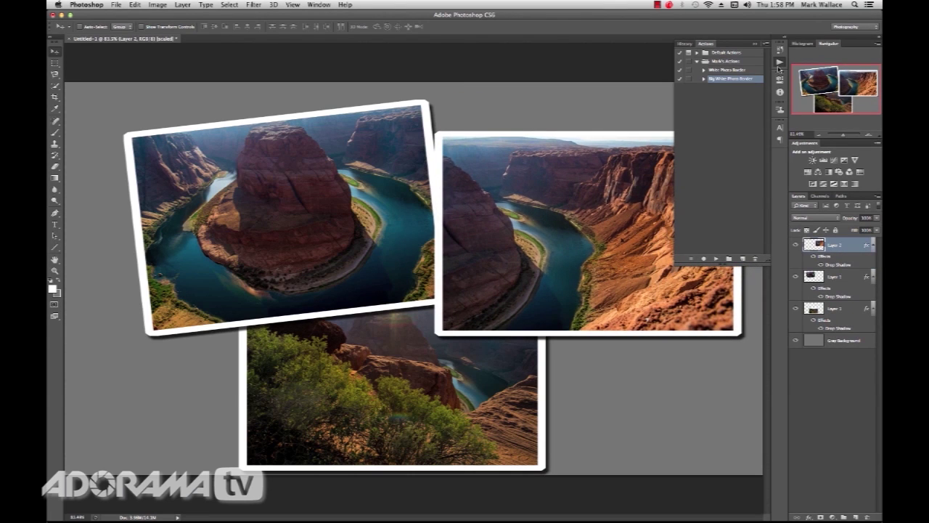
{"action": "left_click", "coordinate": [778, 67]}
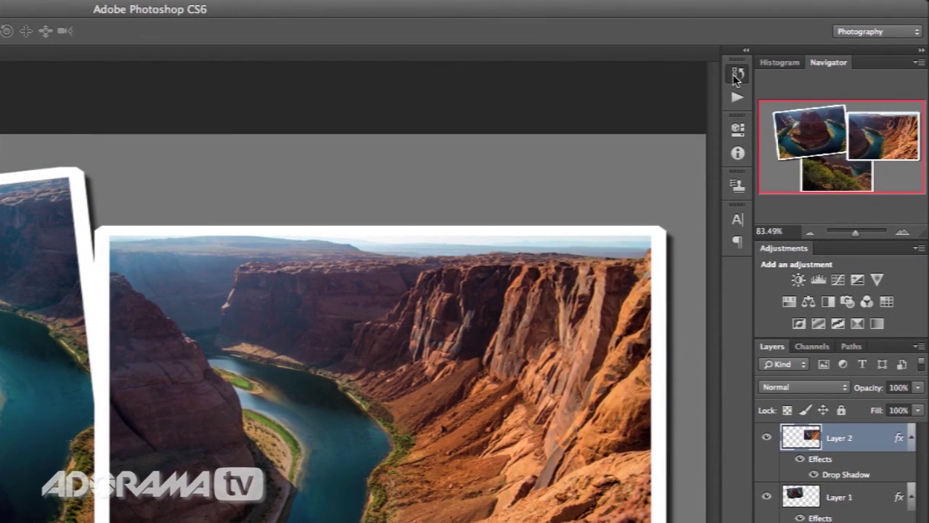
Step back to the Load Selection history state and reopen the Actions list.
{"action": "left_click", "coordinate": [780, 50]}
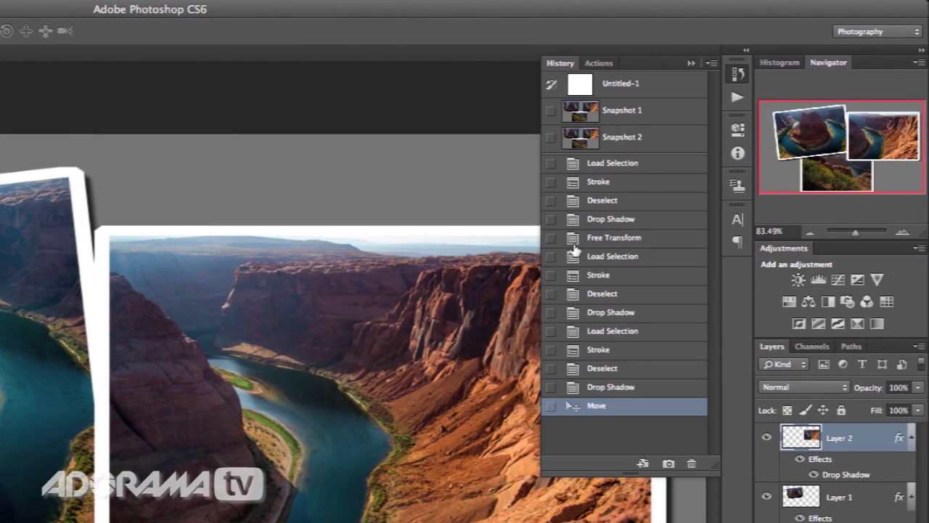
{"action": "left_click", "coordinate": [612, 165]}
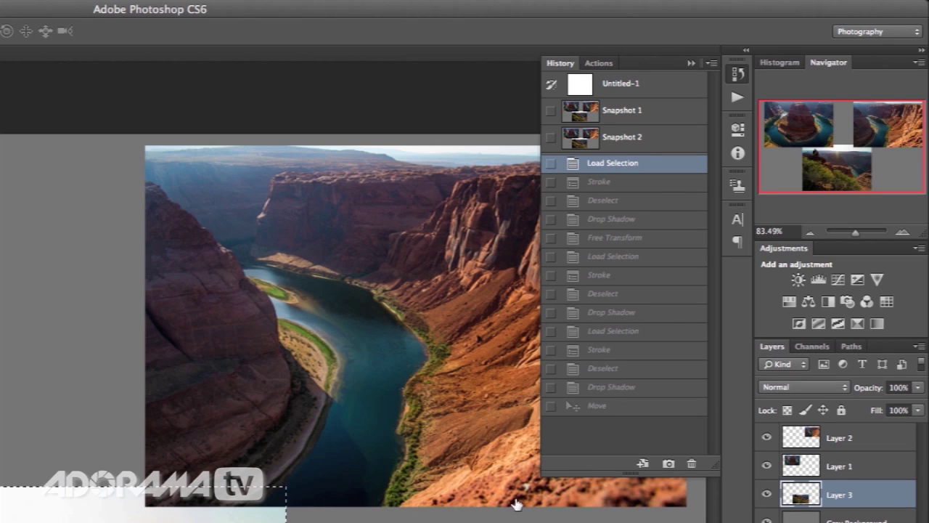
{"action": "left_click", "coordinate": [738, 73]}
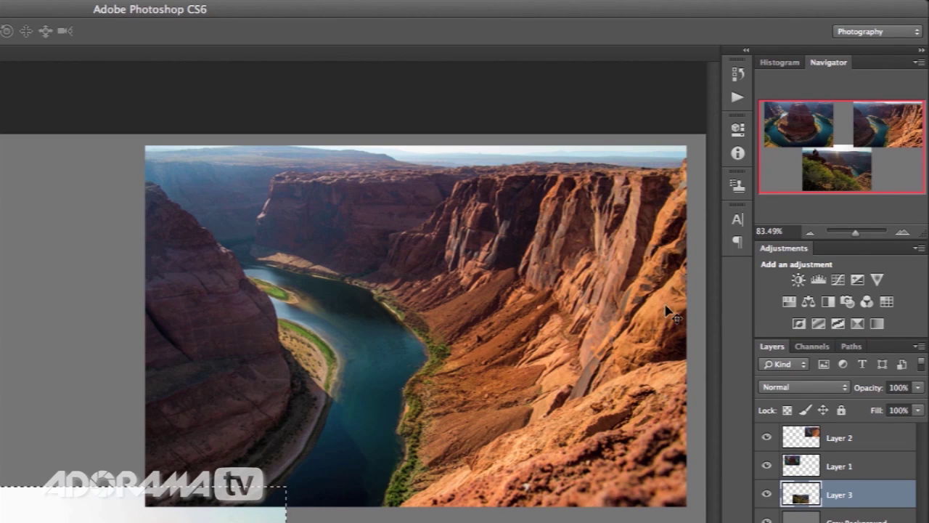
{"action": "left_click", "coordinate": [738, 96]}
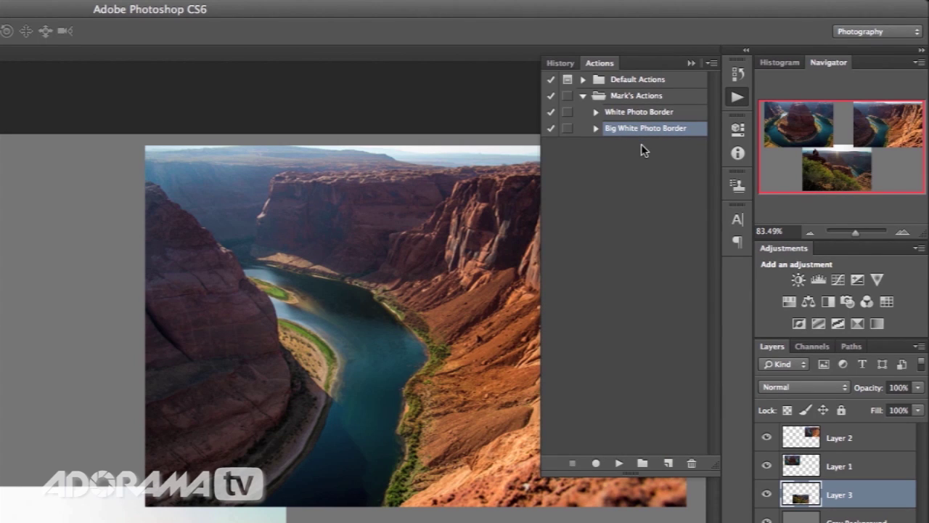
Expand all Big White Photo Border steps, enlarge the Actions panel, and make Stroke pause for settings.
{"action": "left_click", "coordinate": [595, 128]}
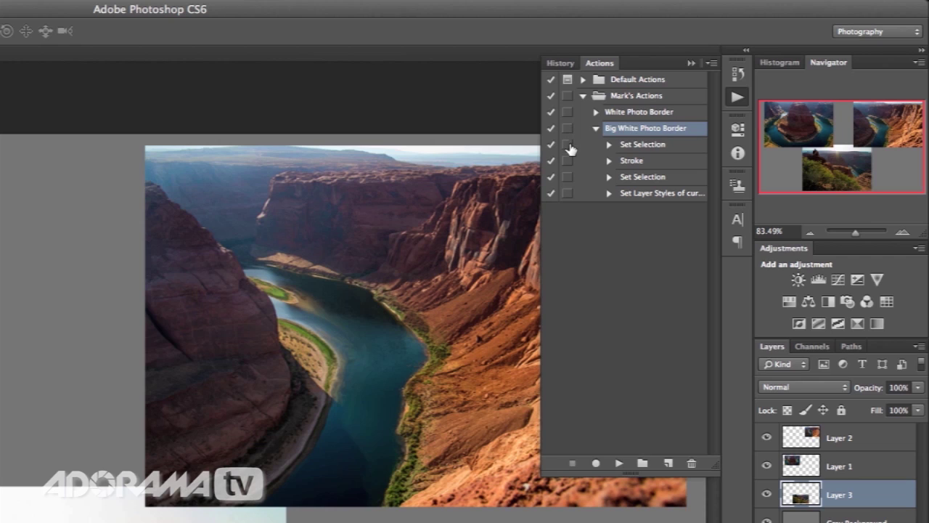
{"action": "left_click", "coordinate": [608, 144]}
{"action": "left_click", "coordinate": [610, 172]}
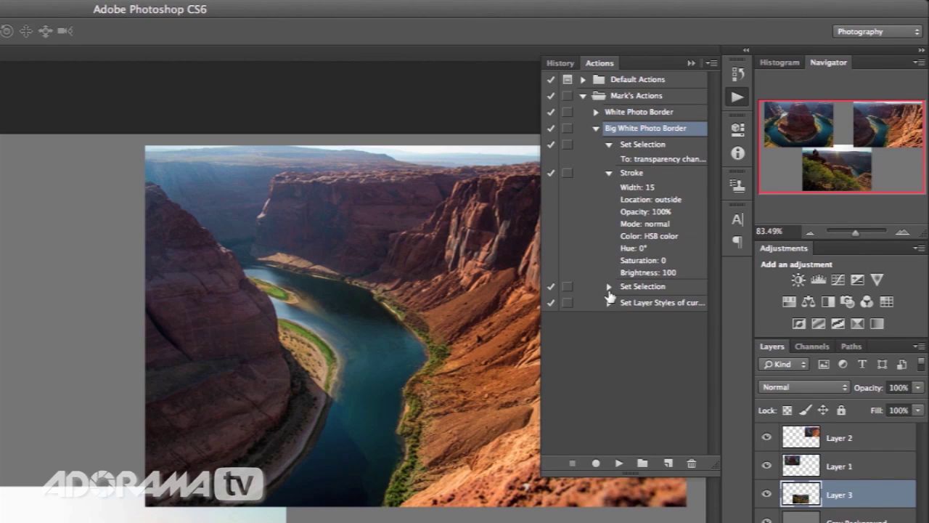
{"action": "left_click", "coordinate": [609, 286]}
{"action": "left_click", "coordinate": [608, 315]}
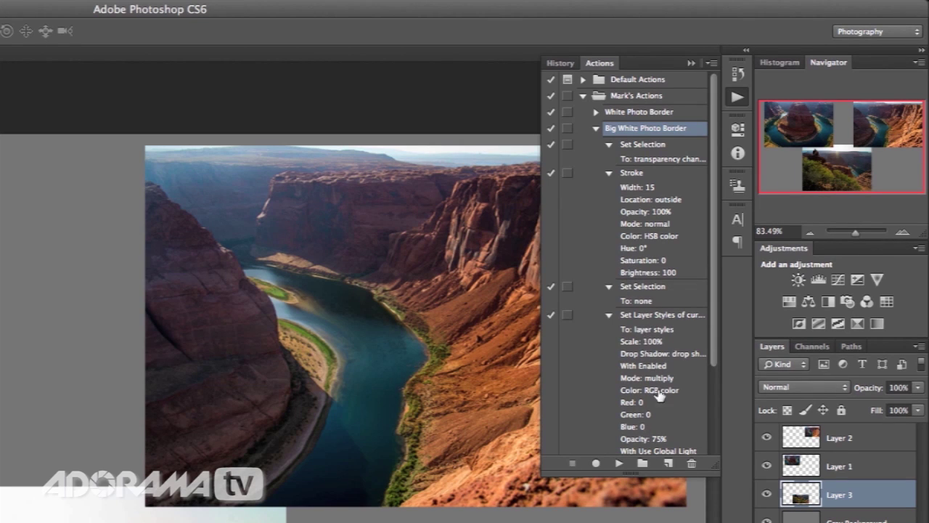
{"action": "left_click_drag", "start_coordinate": [711, 465], "coordinate": [734, 466]}
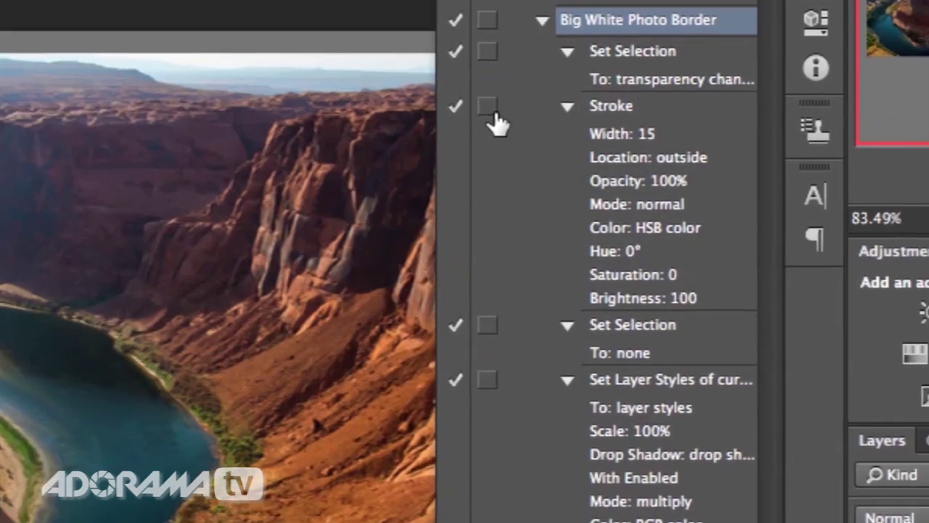
{"action": "left_click", "coordinate": [615, 108]}
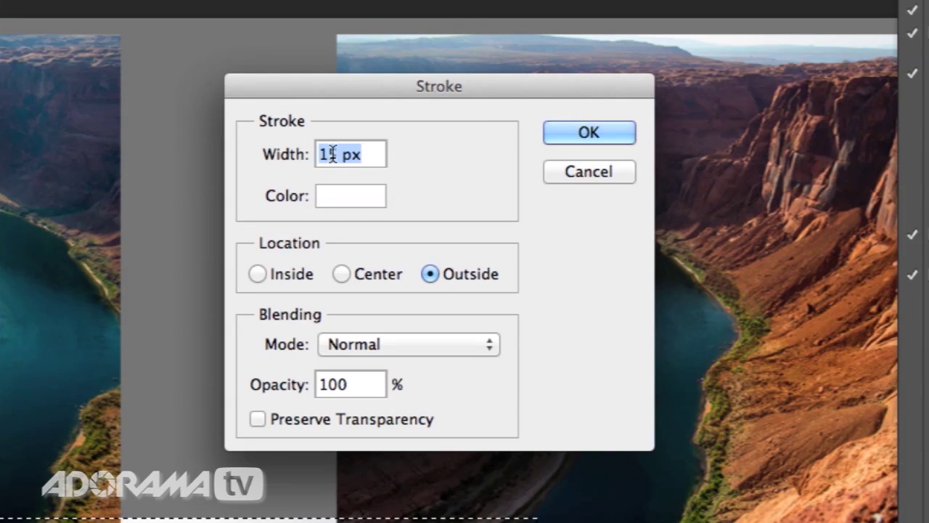
Change the paused Stroke width from 15 to 3 px on the bottom photo, then target Layer 1.
{"action": "left_click", "coordinate": [331, 154]}
{"action": "double_click", "coordinate": [329, 154]}
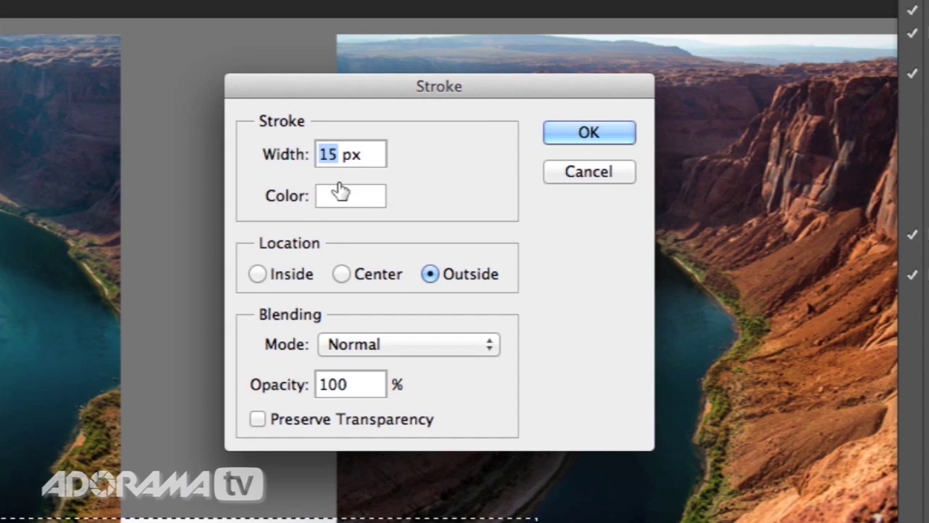
{"action": "type", "text": "3"}
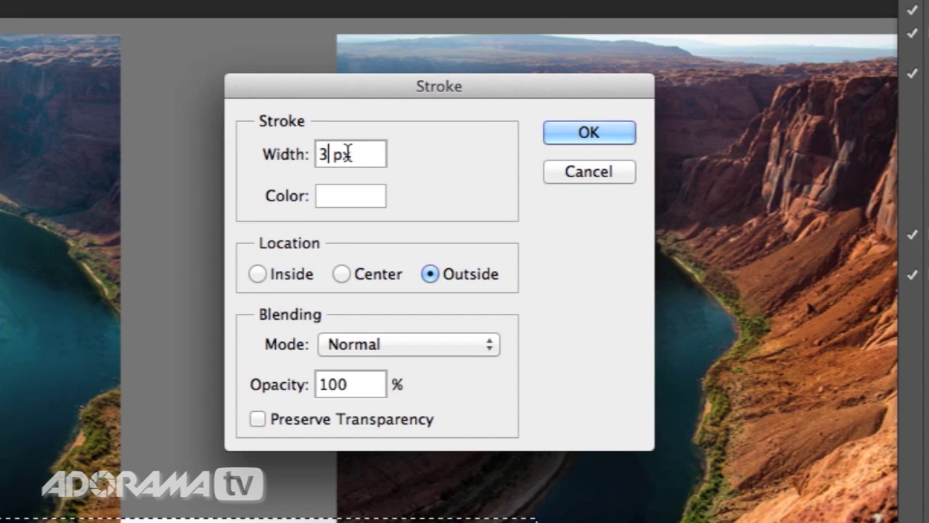
{"action": "left_click", "coordinate": [577, 138]}
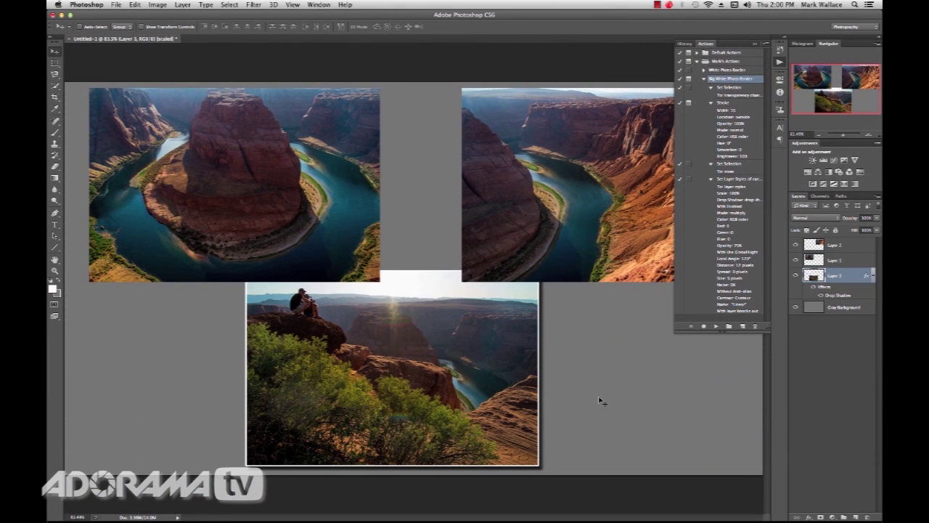
{"action": "left_click", "coordinate": [836, 259]}
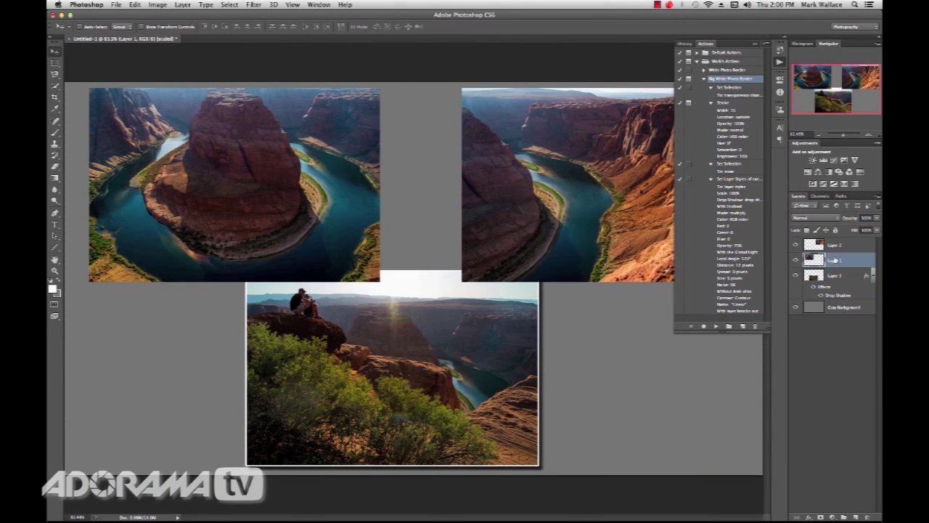
Run the border action on the top-left photo with the default stroke, then target Layer 2.
{"action": "left_click", "coordinate": [717, 327]}
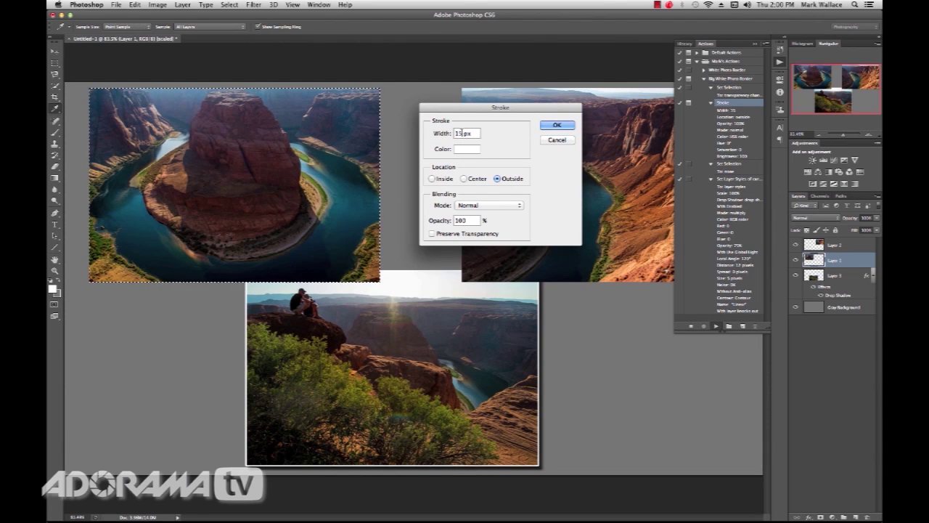
{"action": "left_click", "coordinate": [545, 126]}
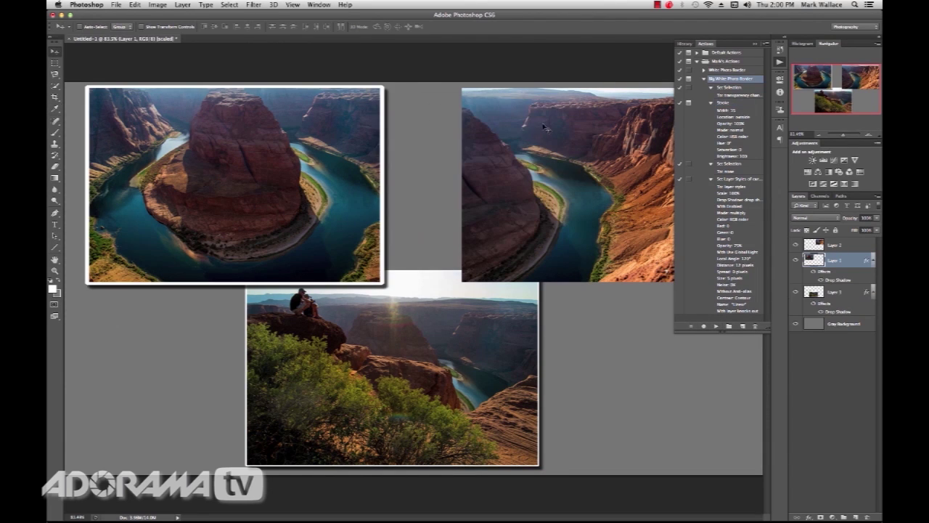
{"action": "left_click", "coordinate": [838, 244]}
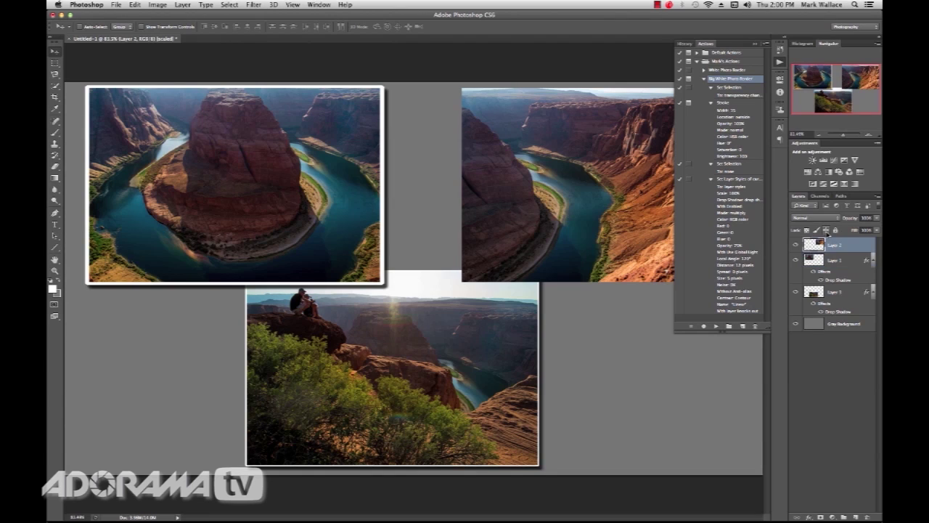
Border the right photo with a 1 px stroke and make the layer style step pause.
{"action": "left_click", "coordinate": [716, 326]}
{"action": "key", "text": "BackSpace"}
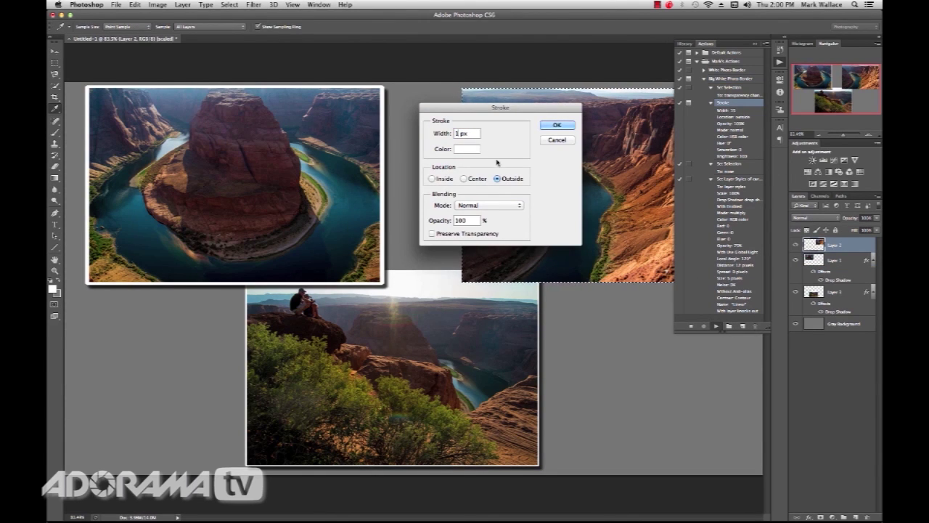
{"action": "left_click", "coordinate": [556, 126]}
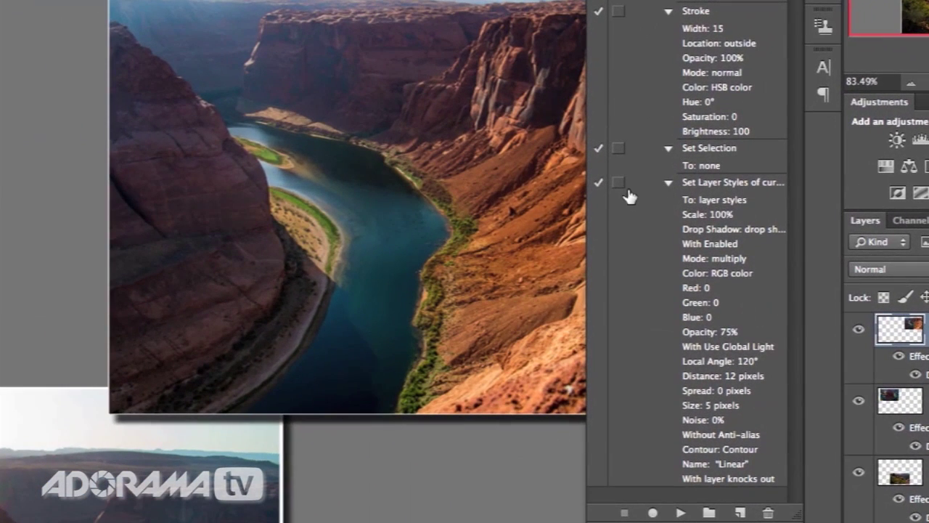
{"action": "left_click", "coordinate": [690, 179]}
Replay the action on the right photo, cancel Layer Style, and collapse the four expanded steps.
{"action": "left_click", "coordinate": [680, 513]}
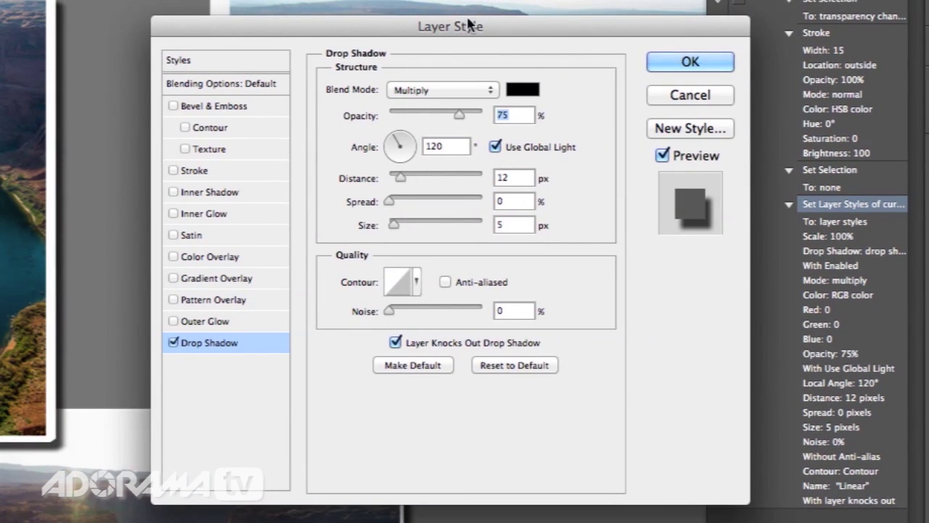
{"action": "left_click", "coordinate": [686, 96]}
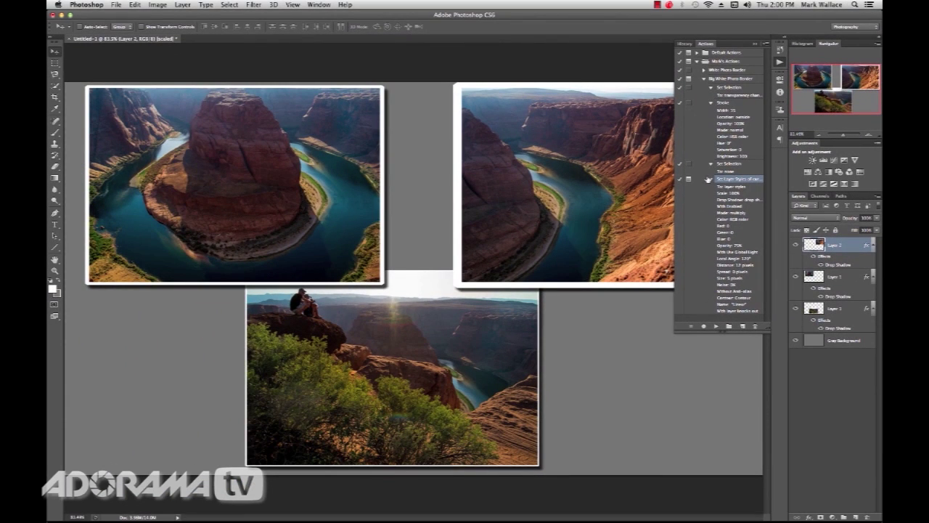
{"action": "left_click", "coordinate": [709, 180]}
{"action": "left_click", "coordinate": [710, 164]}
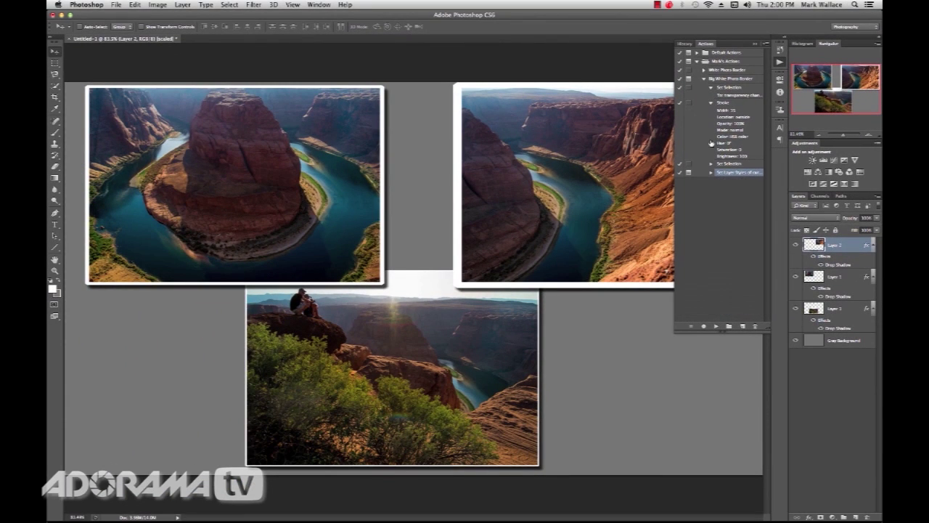
{"action": "left_click", "coordinate": [711, 103]}
{"action": "left_click", "coordinate": [712, 87]}
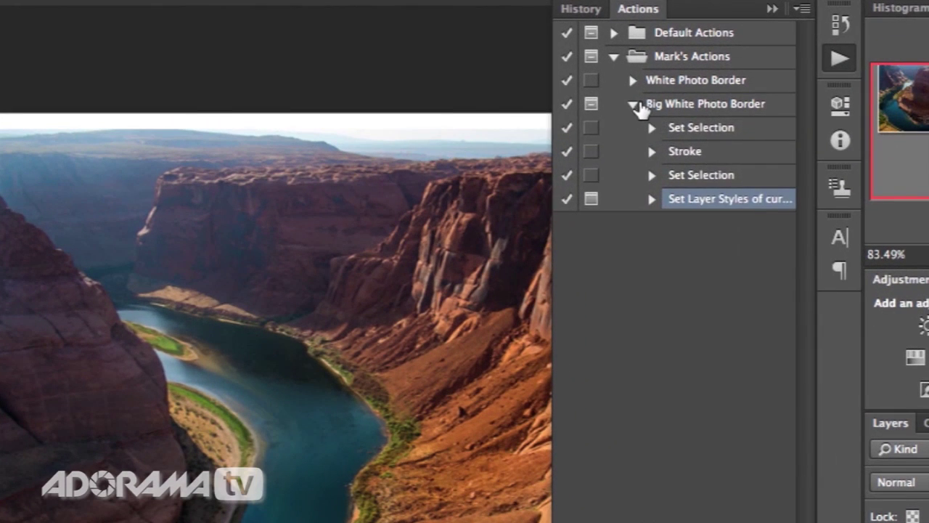
Collapse Big White Photo Border, expand Default Actions, and briefly expand Blog Featured Image.
{"action": "left_click", "coordinate": [705, 78]}
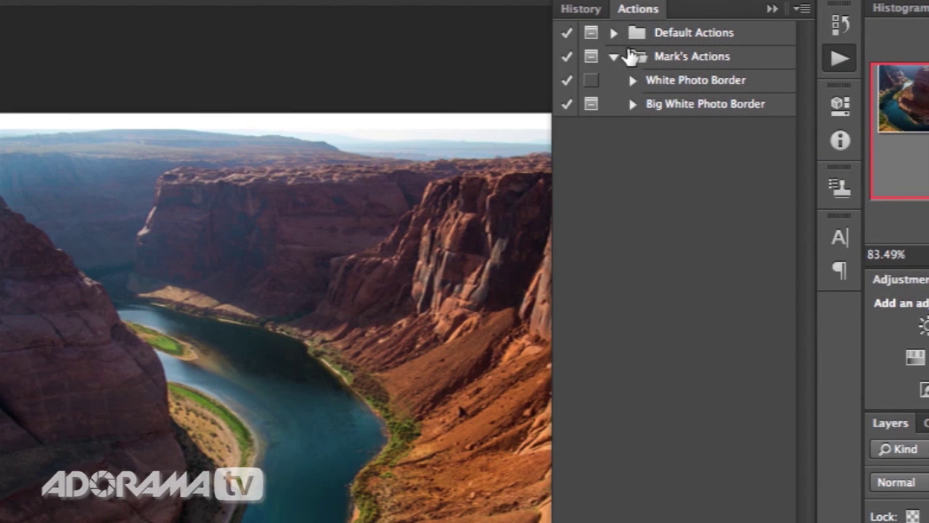
{"action": "left_click", "coordinate": [613, 34]}
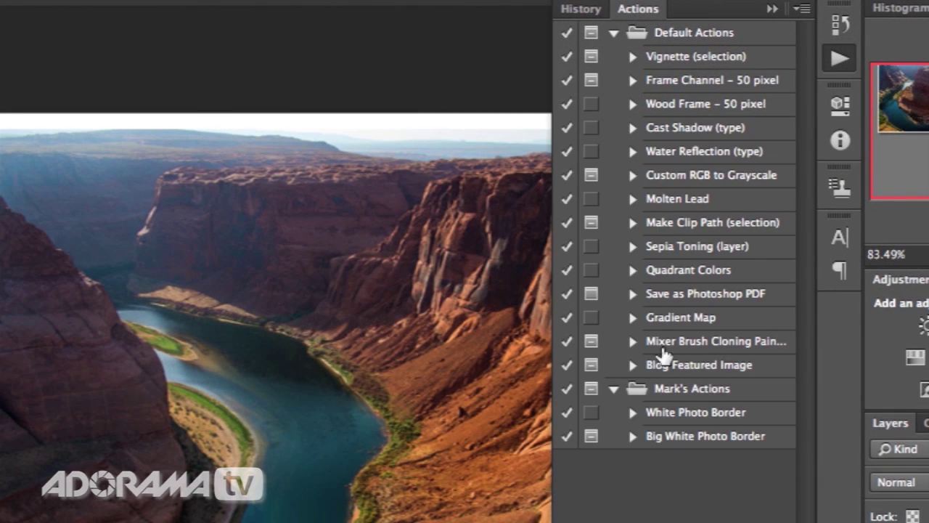
{"action": "left_click", "coordinate": [683, 367]}
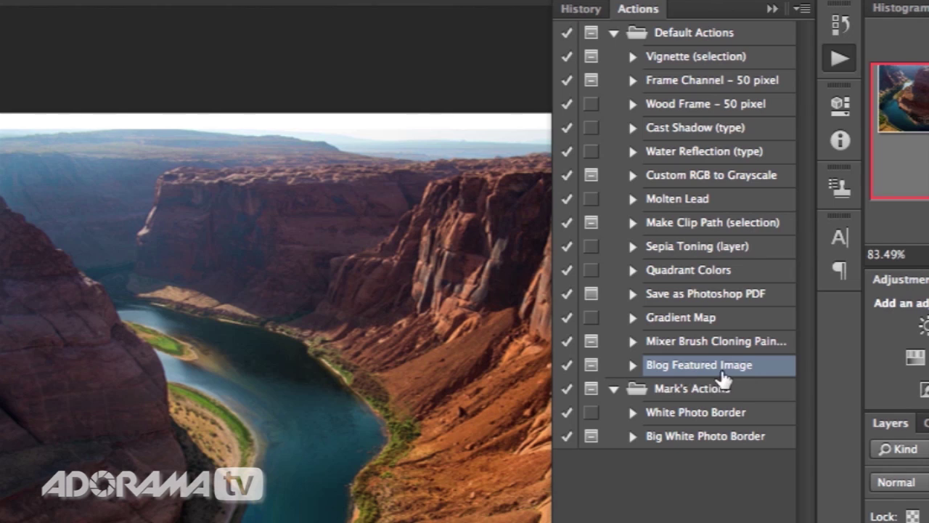
{"action": "left_click", "coordinate": [634, 365]}
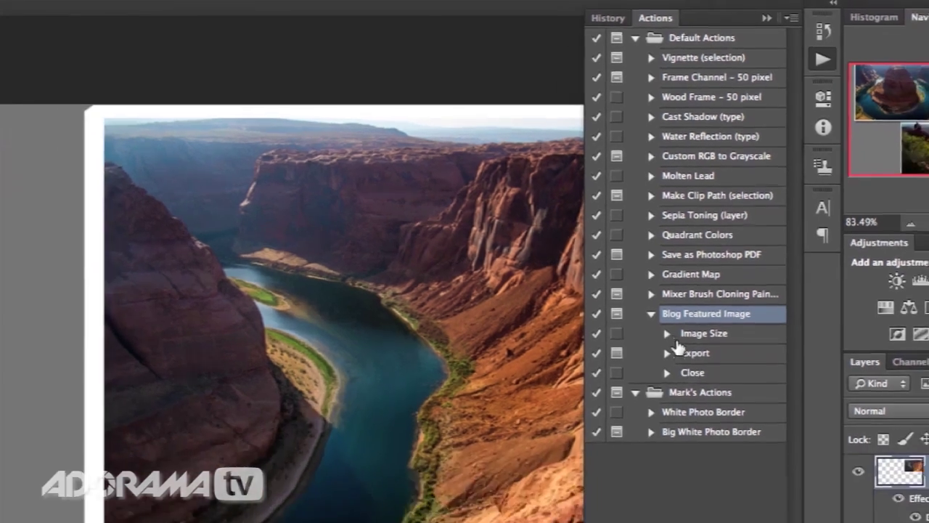
{"action": "left_click", "coordinate": [632, 365]}
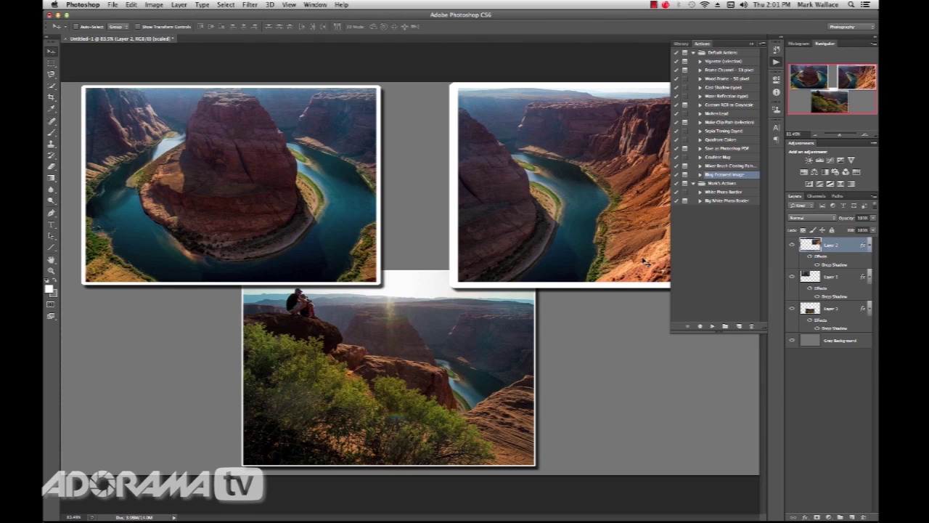